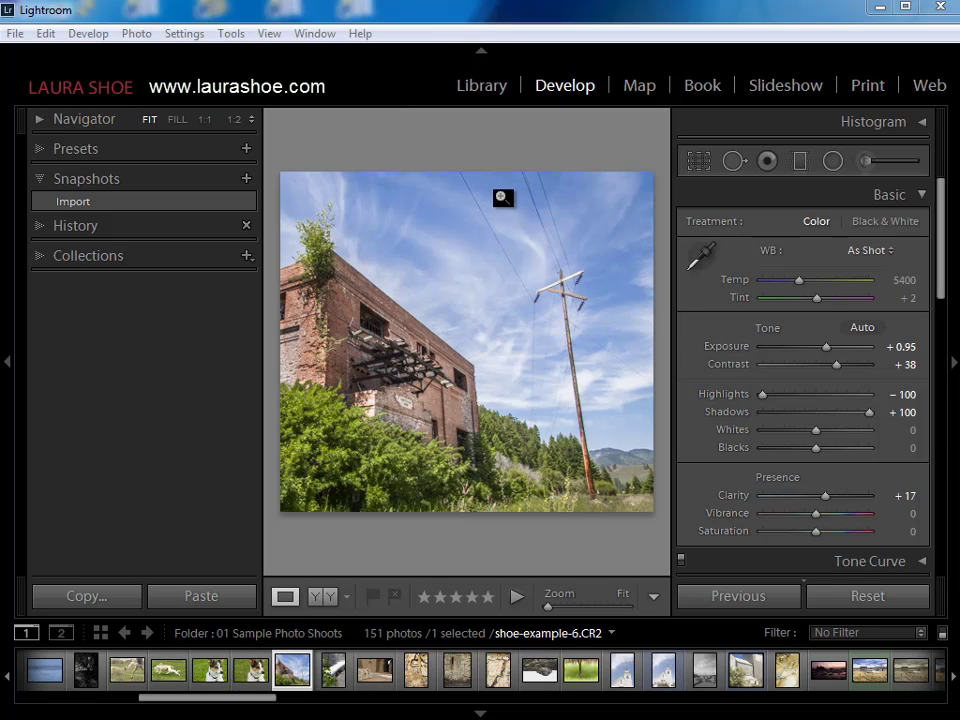
# Step: Create a virtual copy of the brick building photo and enlarge the filmstrip, ending with the copy selected
pyautogui.rightClick(502, 198)
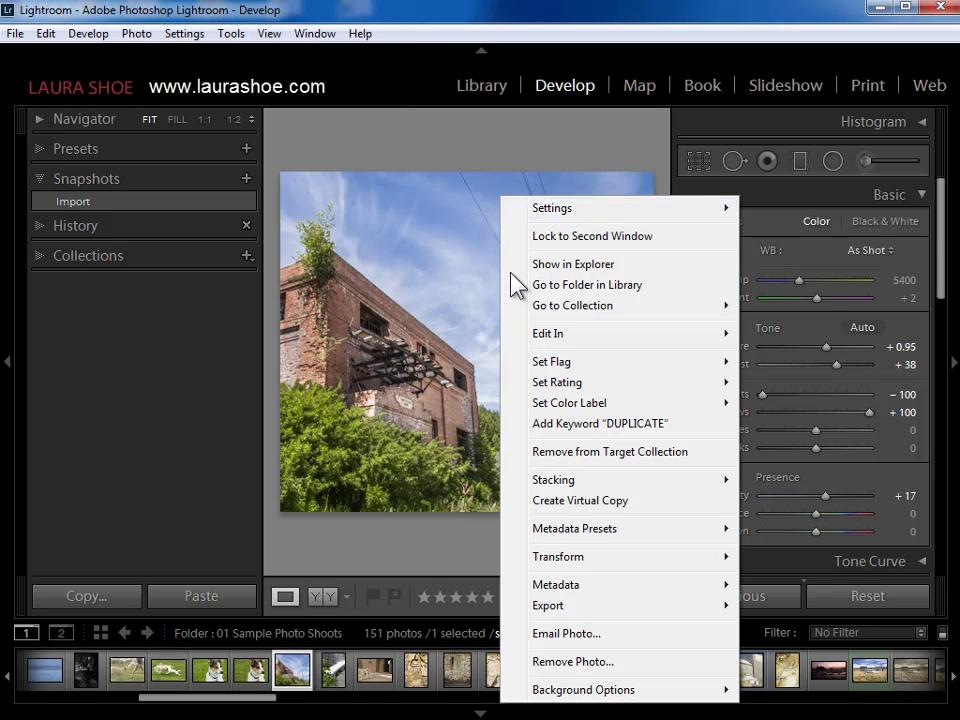
pyautogui.click(555, 502)
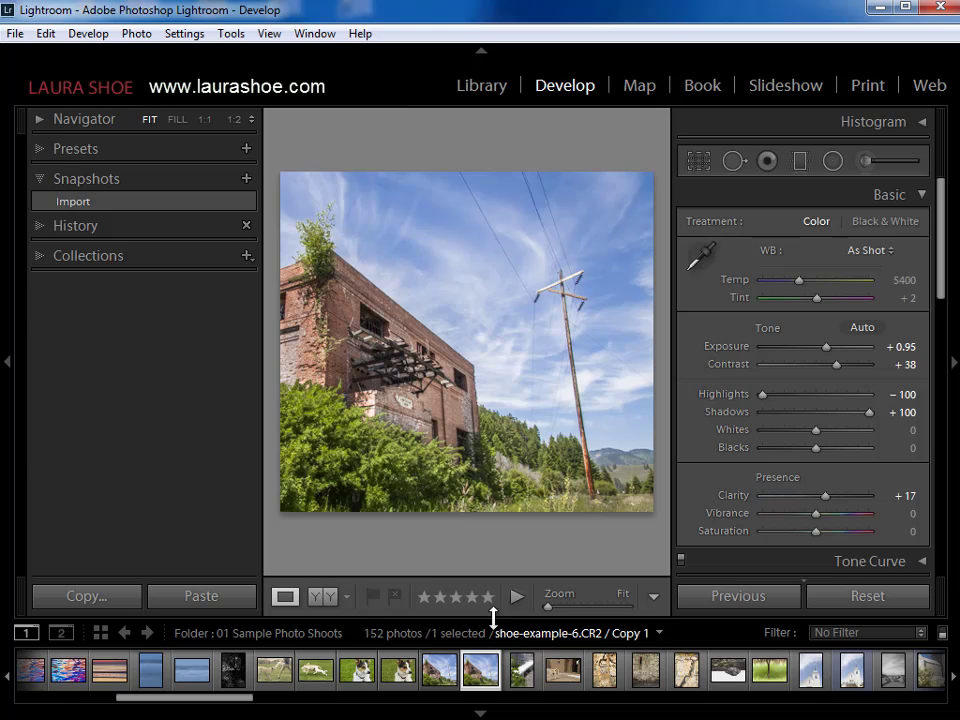
pyautogui.moveTo(493, 618); pyautogui.dragTo(499, 561)
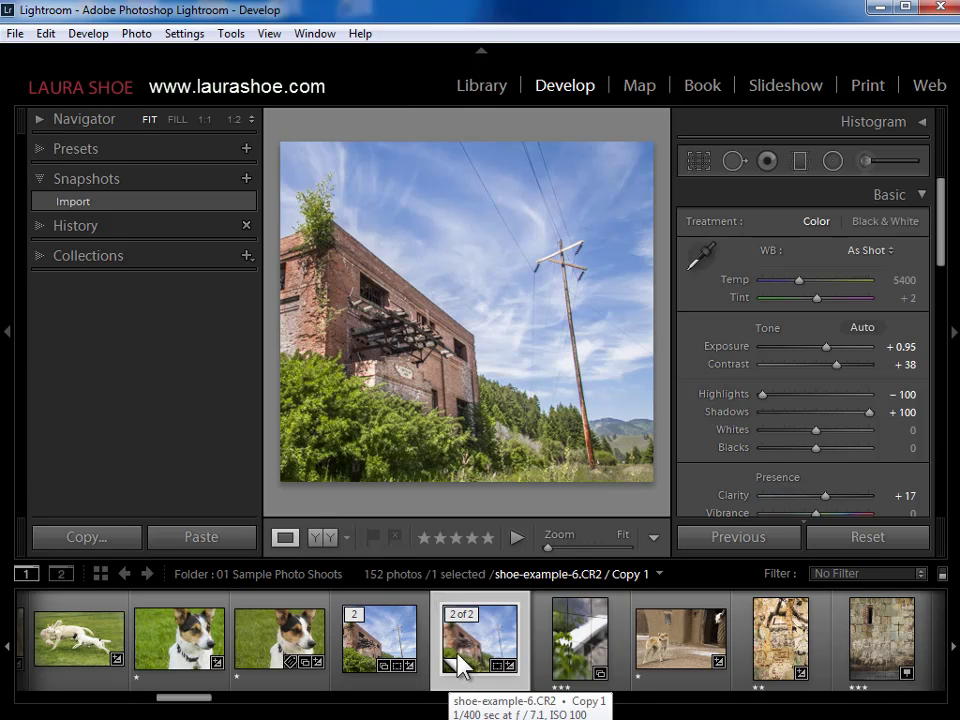
pyautogui.moveTo(452, 675); pyautogui.dragTo(485, 637)
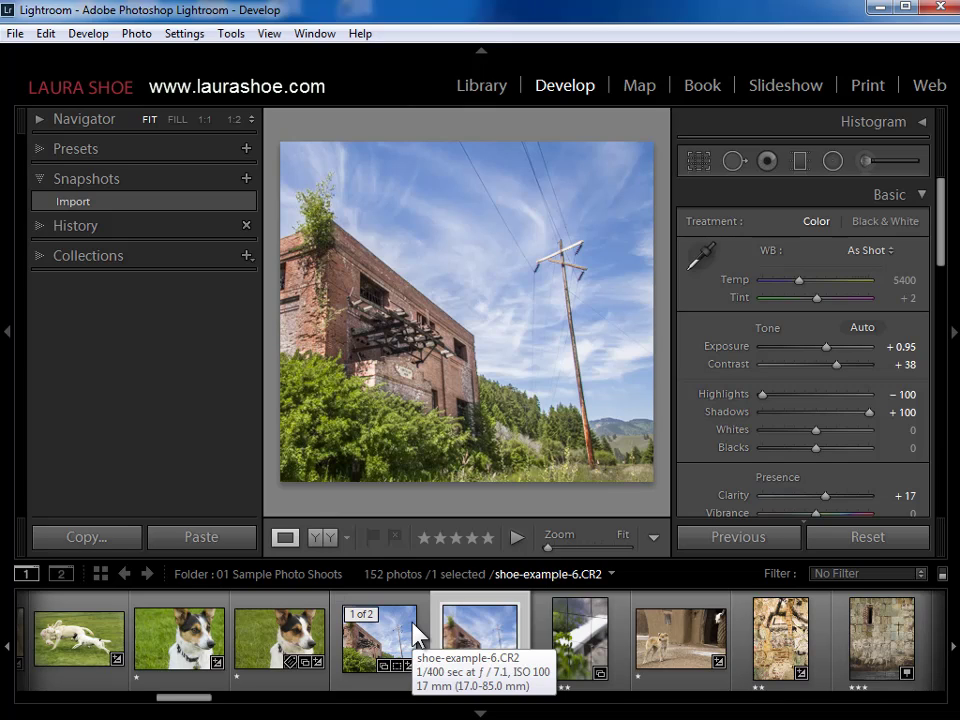
pyautogui.click(476, 640)
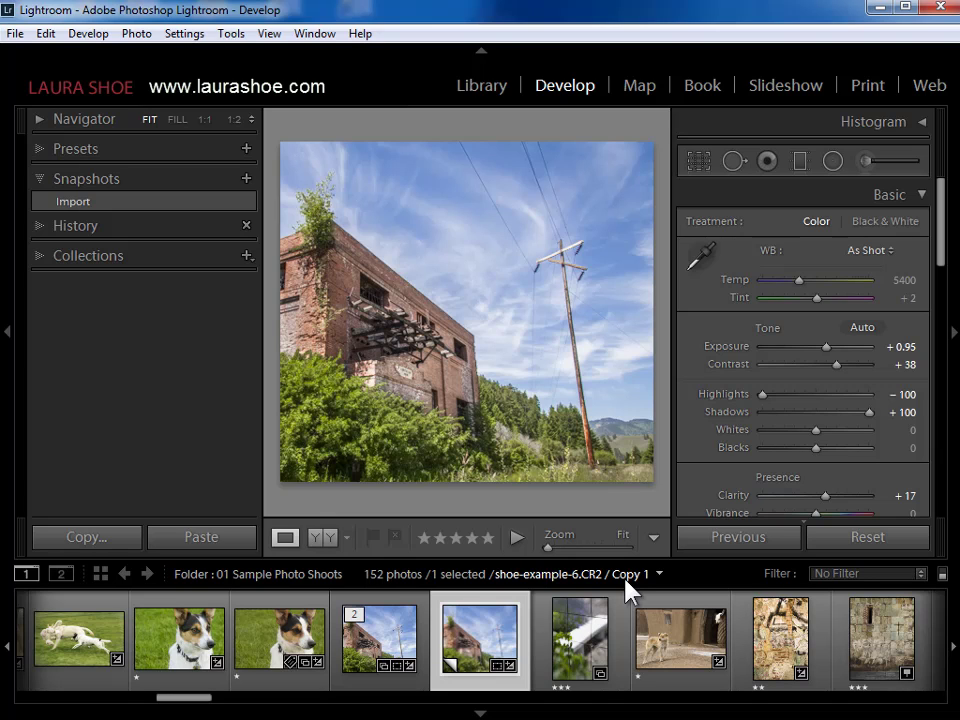
# Step: Show the virtual copy in the Library grid and set its Copy Name metadata to B&W
pyautogui.press('g')
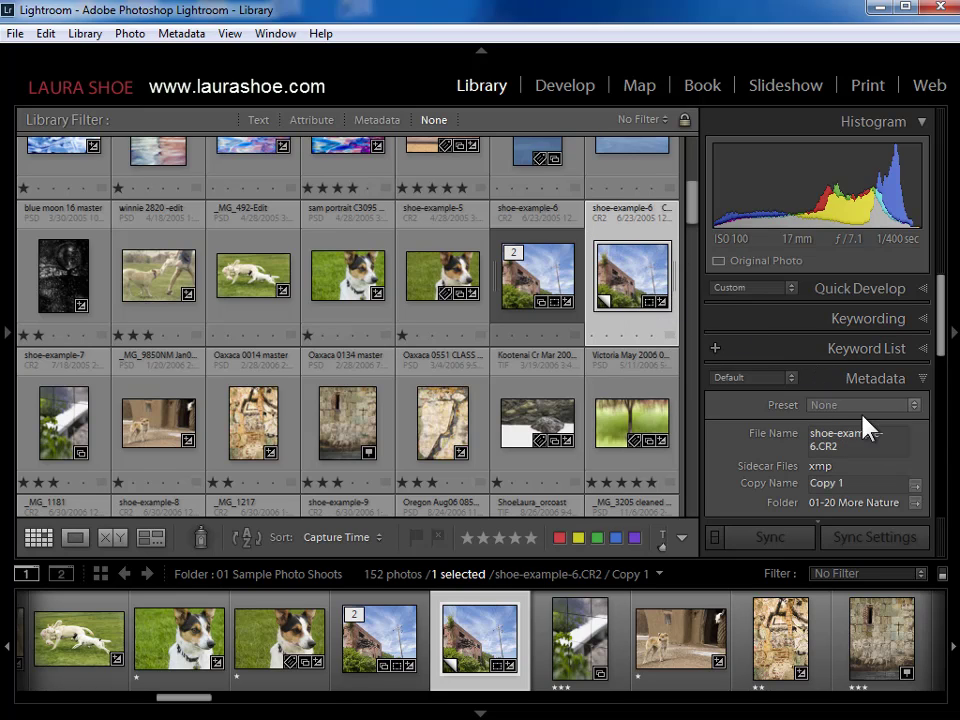
pyautogui.click(860, 482)
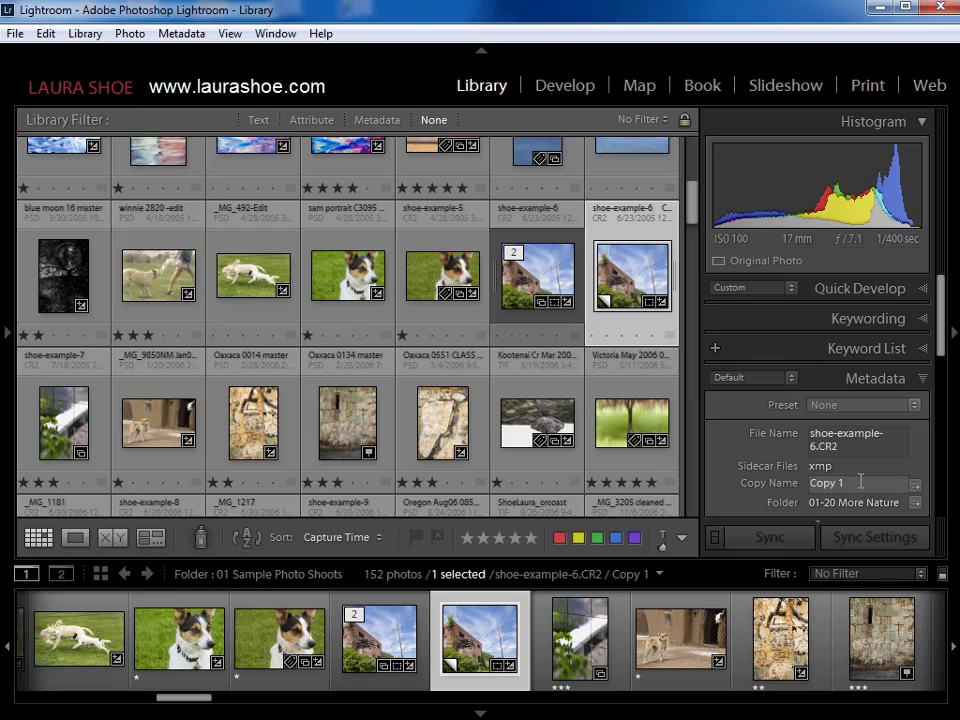
pyautogui.write('B&W')
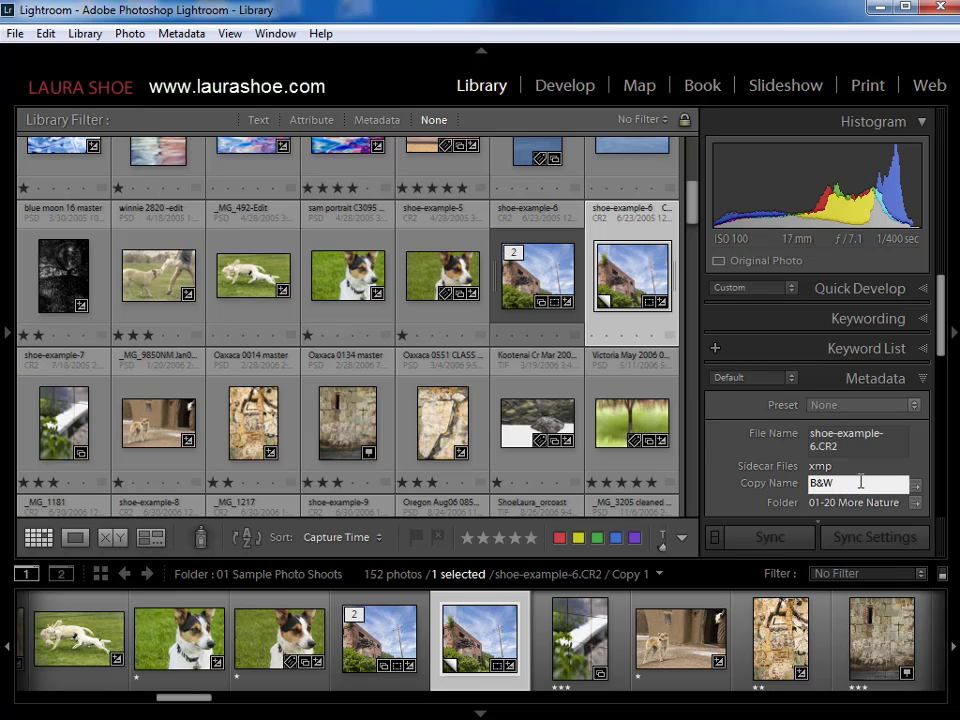
pyautogui.press('Return')
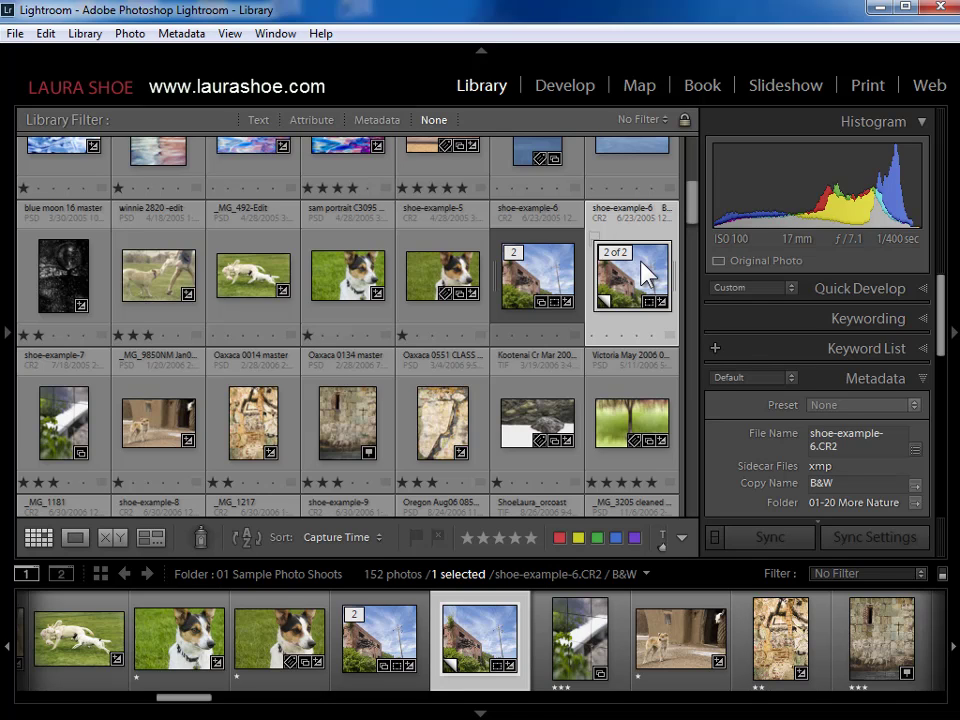
# Step: Enlarge the grid thumbnails and examine the header label settings in the Library grid view options
pyautogui.press('=')
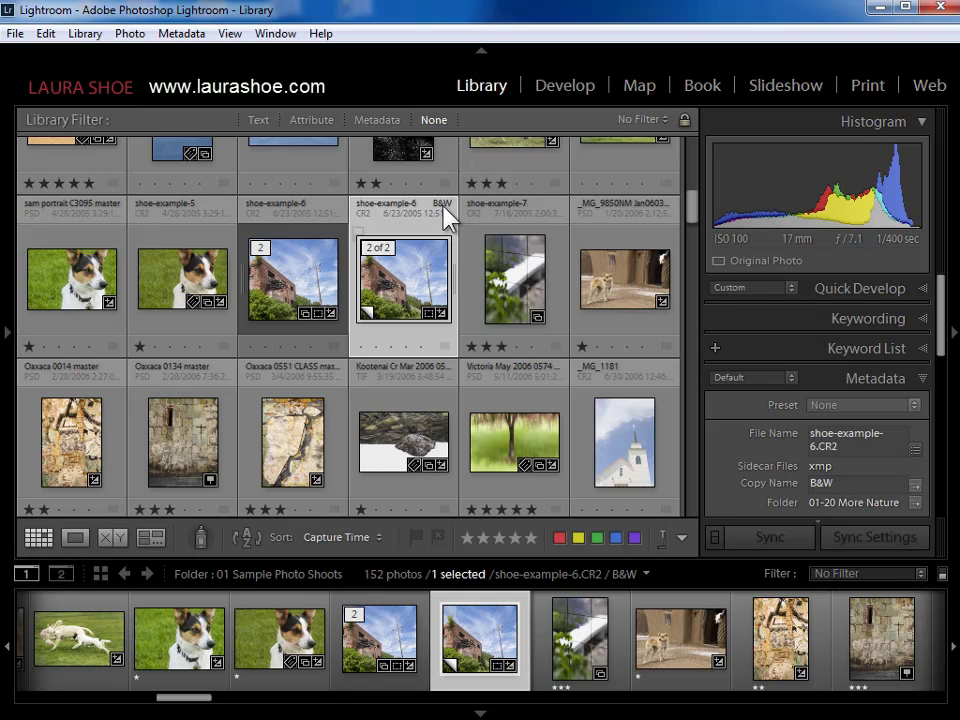
pyautogui.click(229, 33)
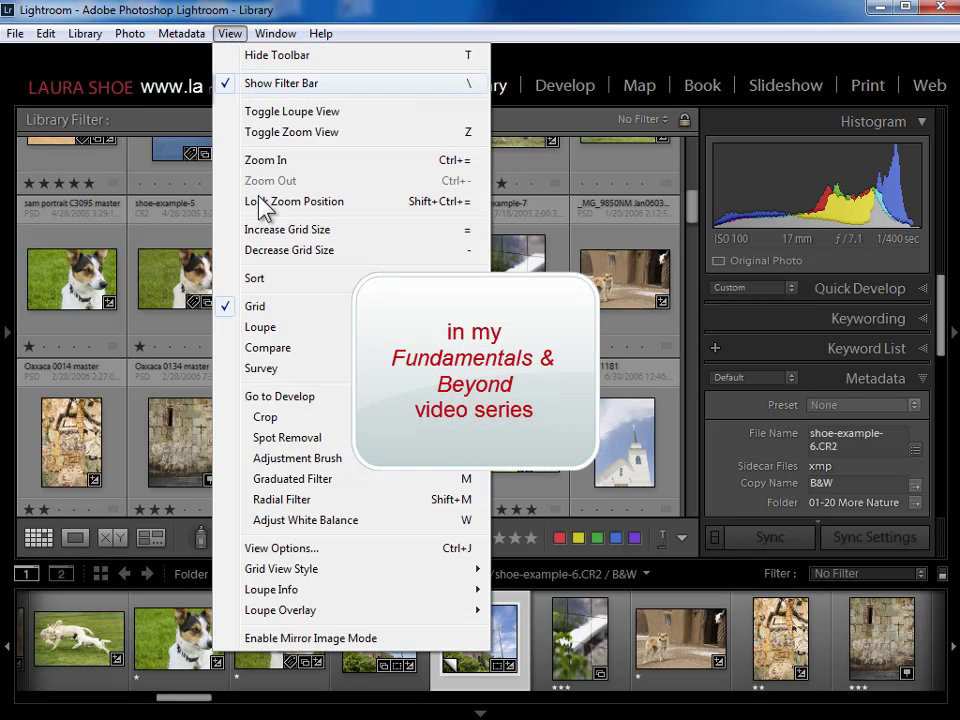
pyautogui.click(300, 550)
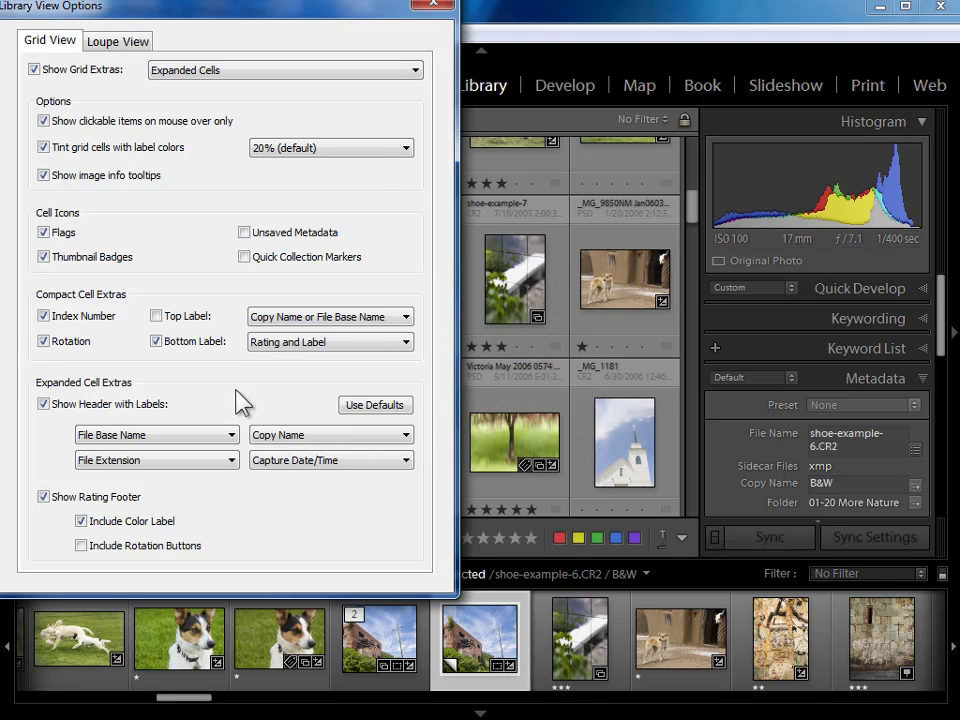
pyautogui.click(435, 6)
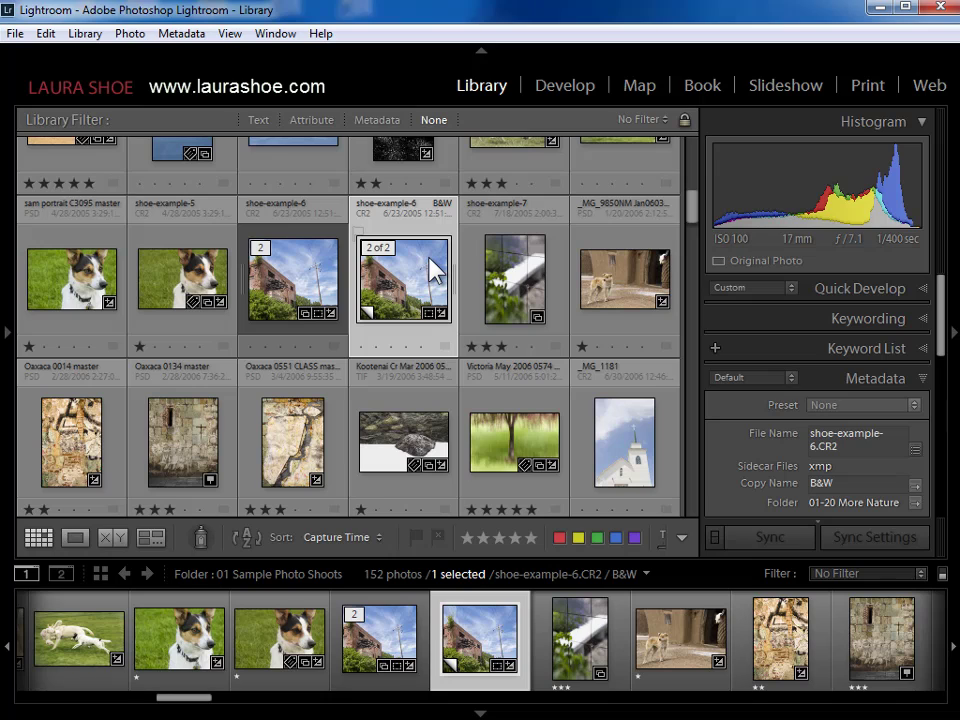
# Step: Convert the B&W copy to the Black & White treatment in Develop and select it together with the original photo
pyautogui.press('d')
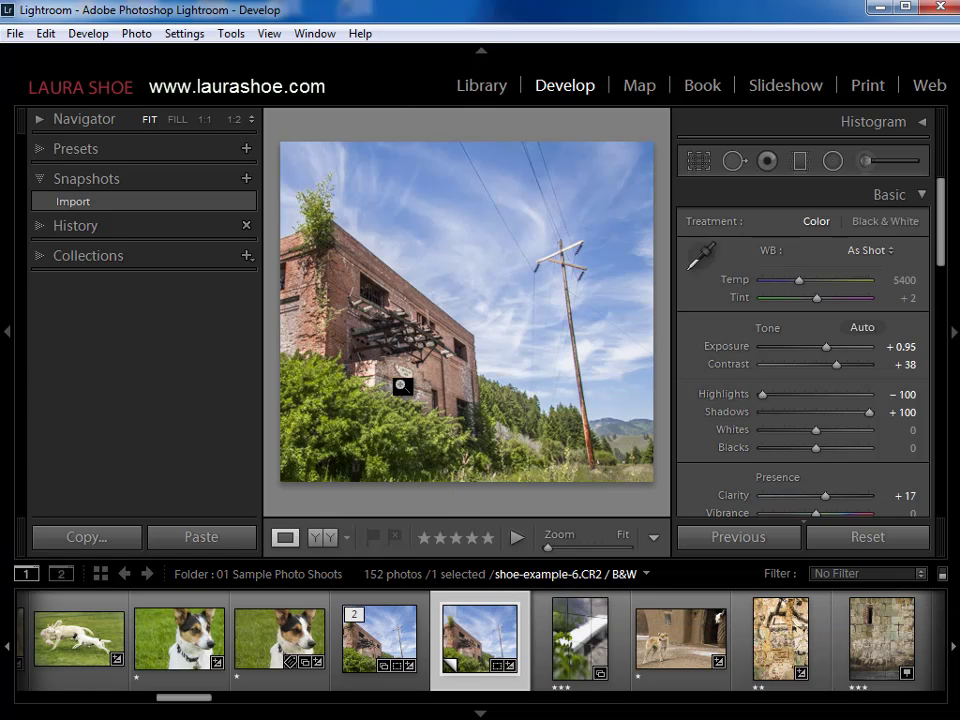
pyautogui.click(884, 224)
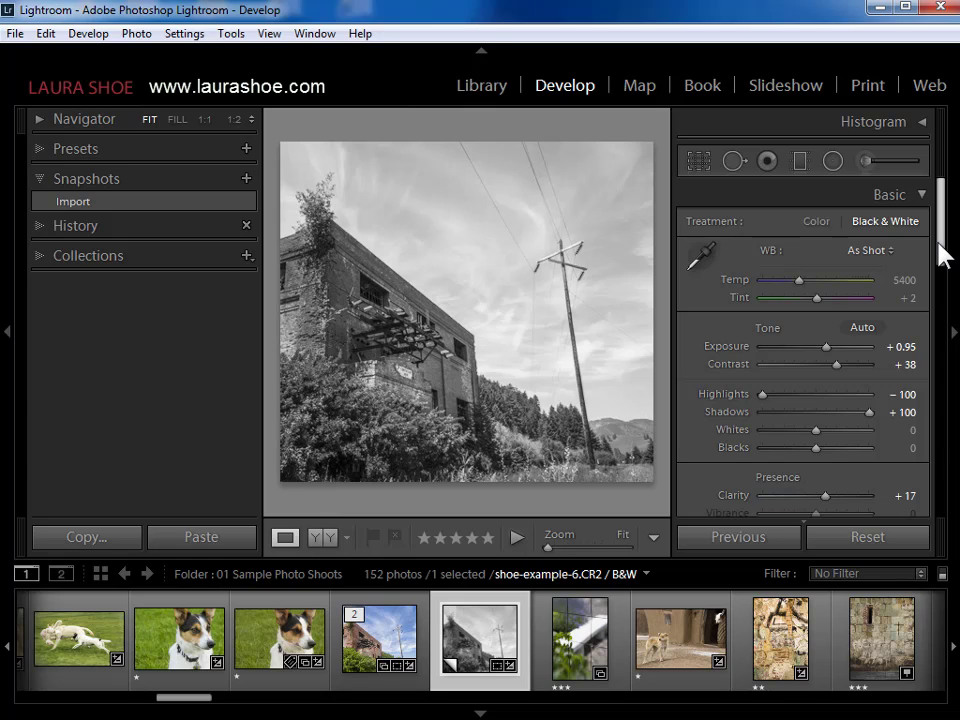
pyautogui.click(410, 610)
pyautogui.keyDown('ctrl'); pyautogui.click(473, 617); pyautogui.keyUp('ctrl')
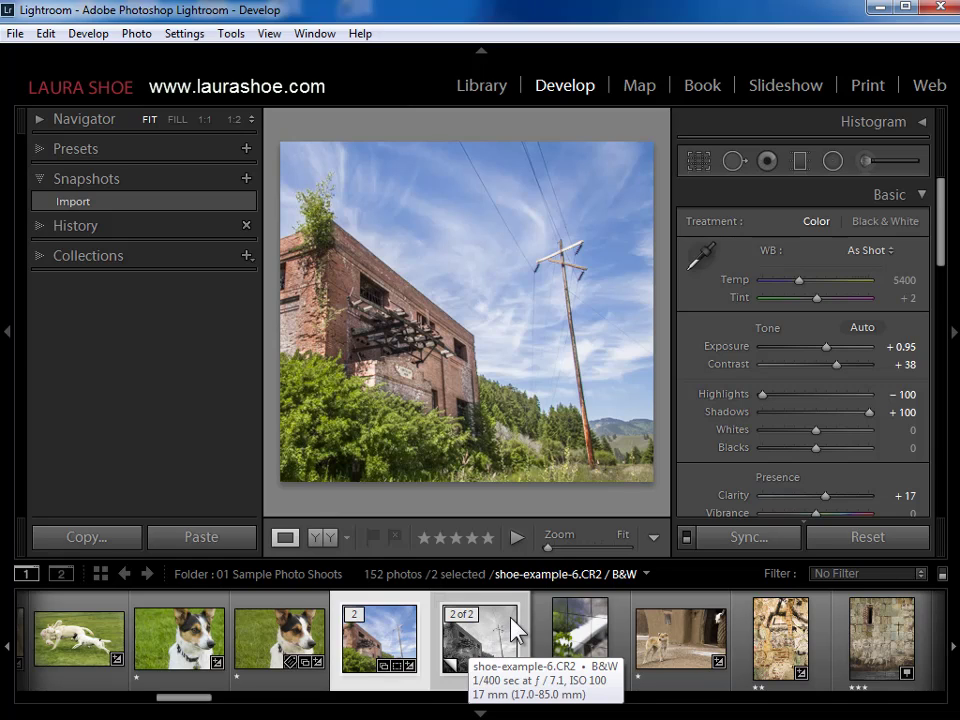
# Step: Collapse and re-expand the photo's stack, and move the B&W copy ahead of the color original
pyautogui.click(357, 618)
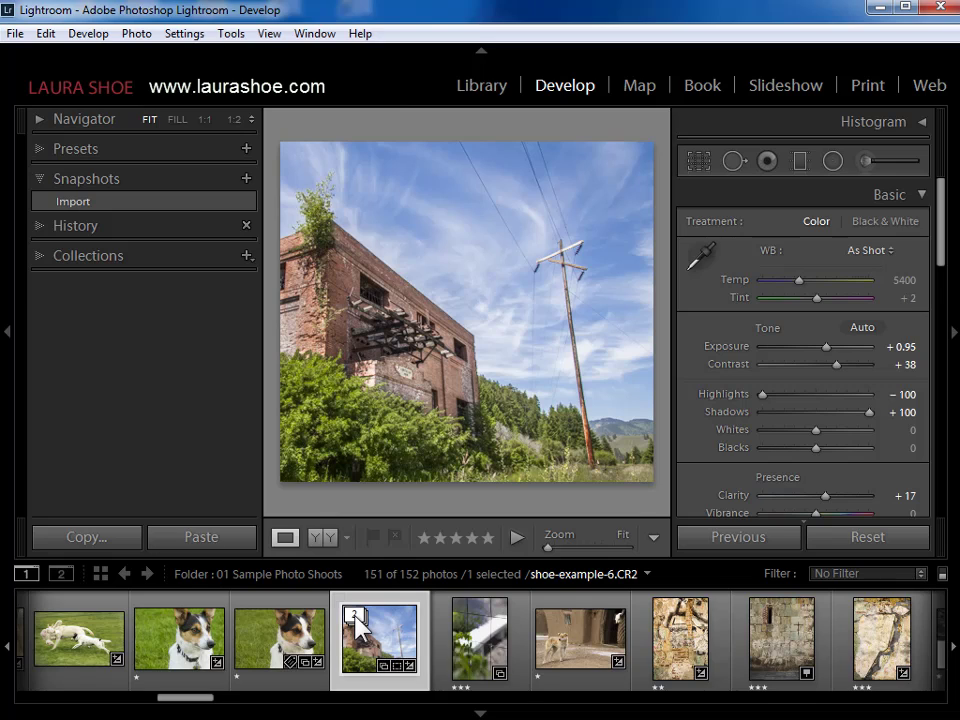
pyautogui.hotkey('ctrl', "'")
pyautogui.moveTo(468, 618); pyautogui.dragTo(400, 618)
pyautogui.keyDown('ctrl'); pyautogui.click(415, 610); pyautogui.keyUp('ctrl')
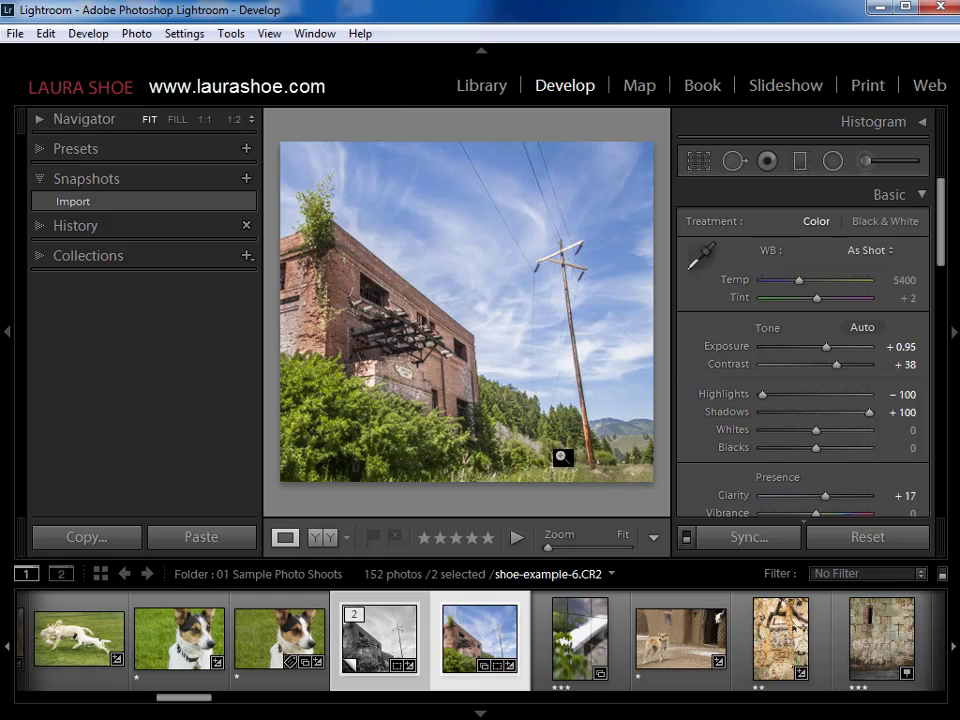
# Step: Remove the black-and-white virtual copy from the catalog
pyautogui.click(396, 617)
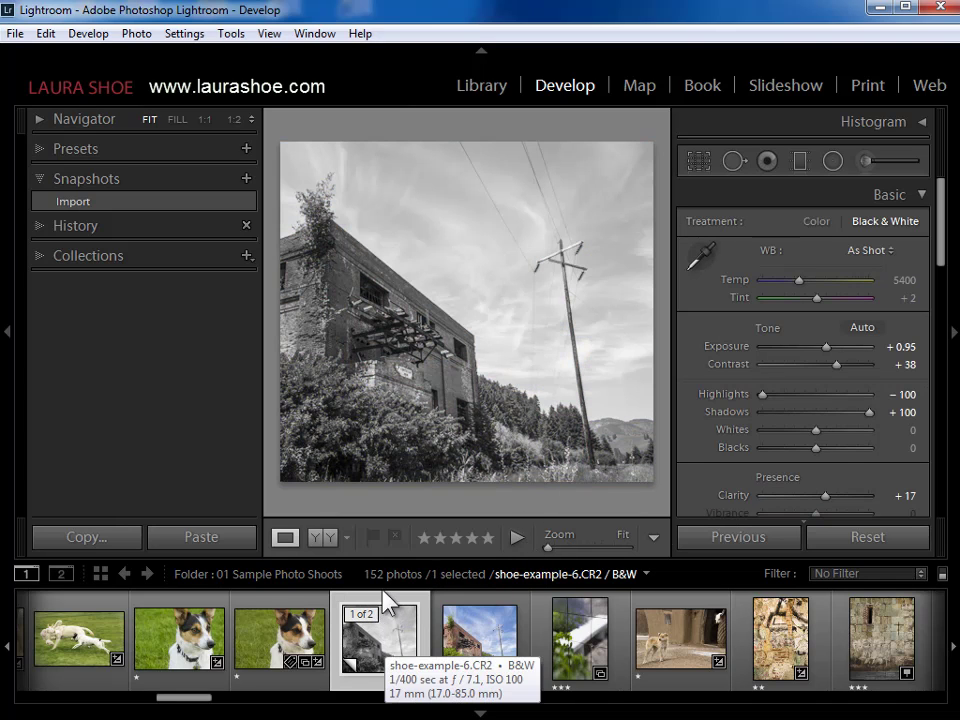
pyautogui.rightClick(423, 186)
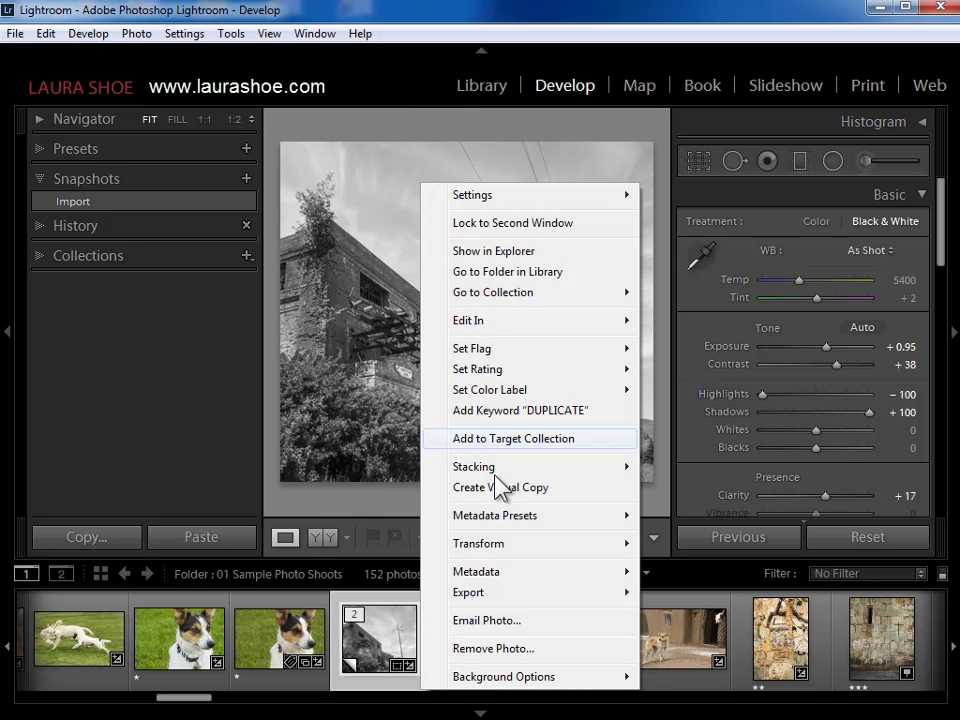
pyautogui.click(490, 648)
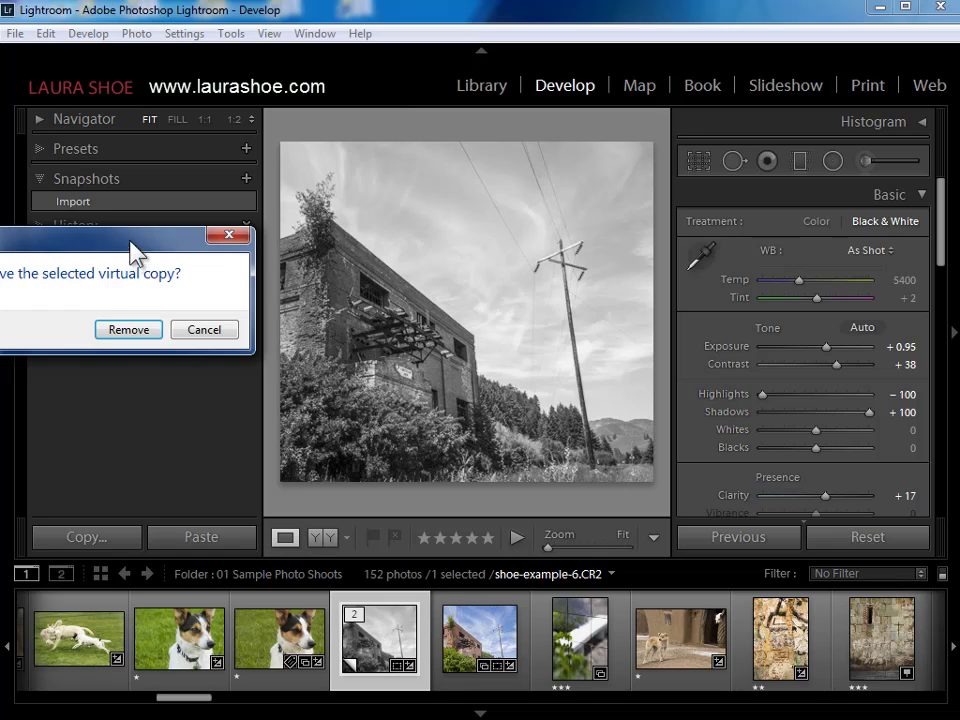
pyautogui.moveTo(130, 238); pyautogui.dragTo(475, 238)
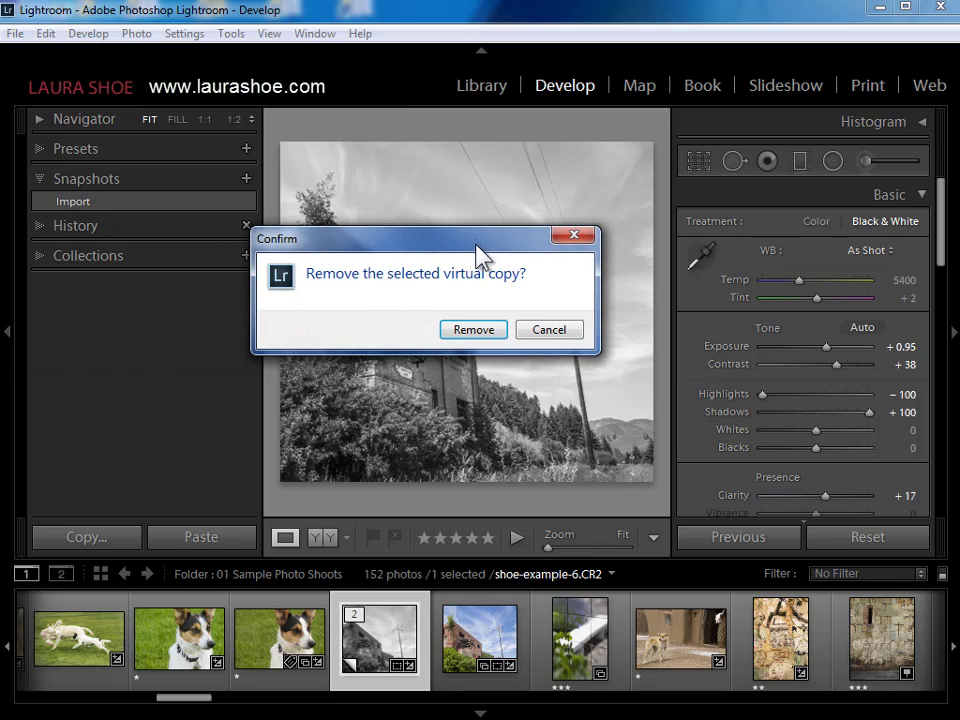
pyautogui.click(474, 331)
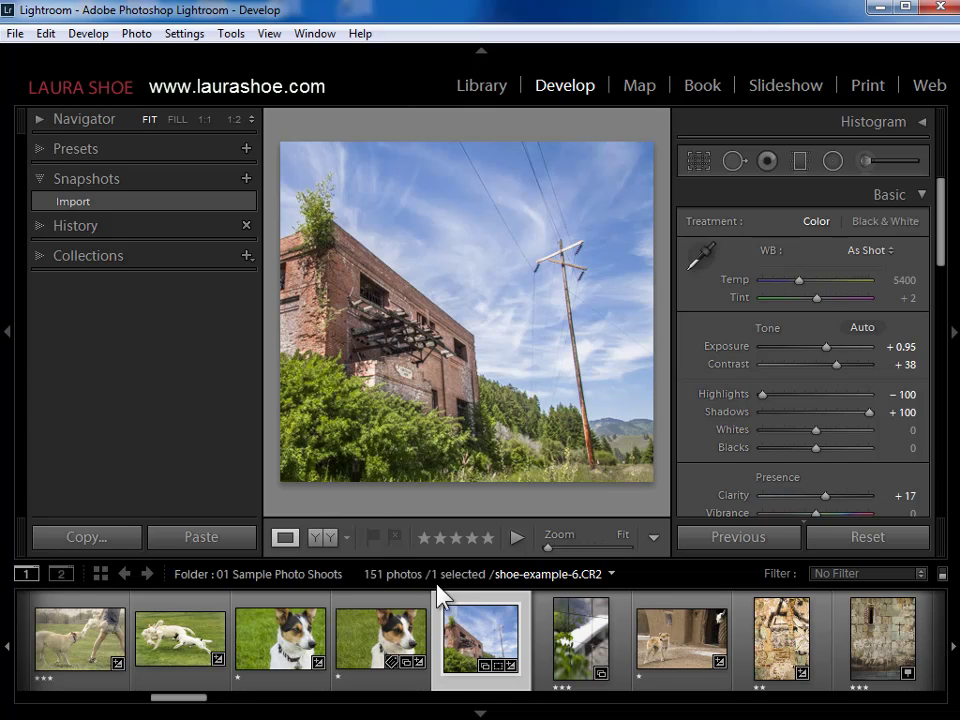
# Step: Hide the filmstrip and save the current edit as a snapshot named "color version"
pyautogui.click(485, 712)
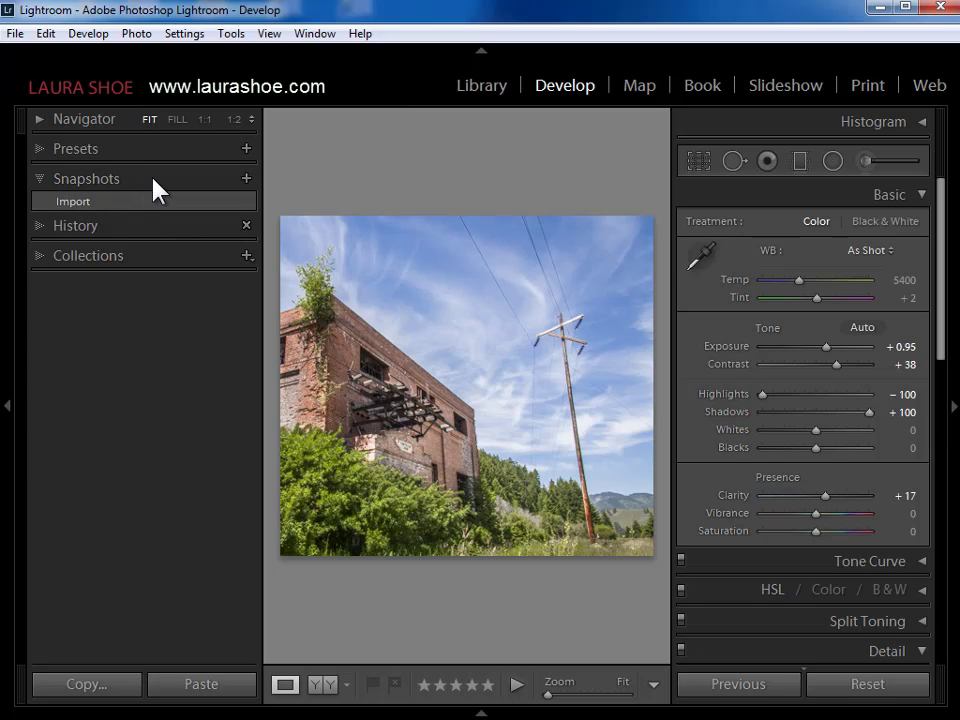
pyautogui.click(246, 178)
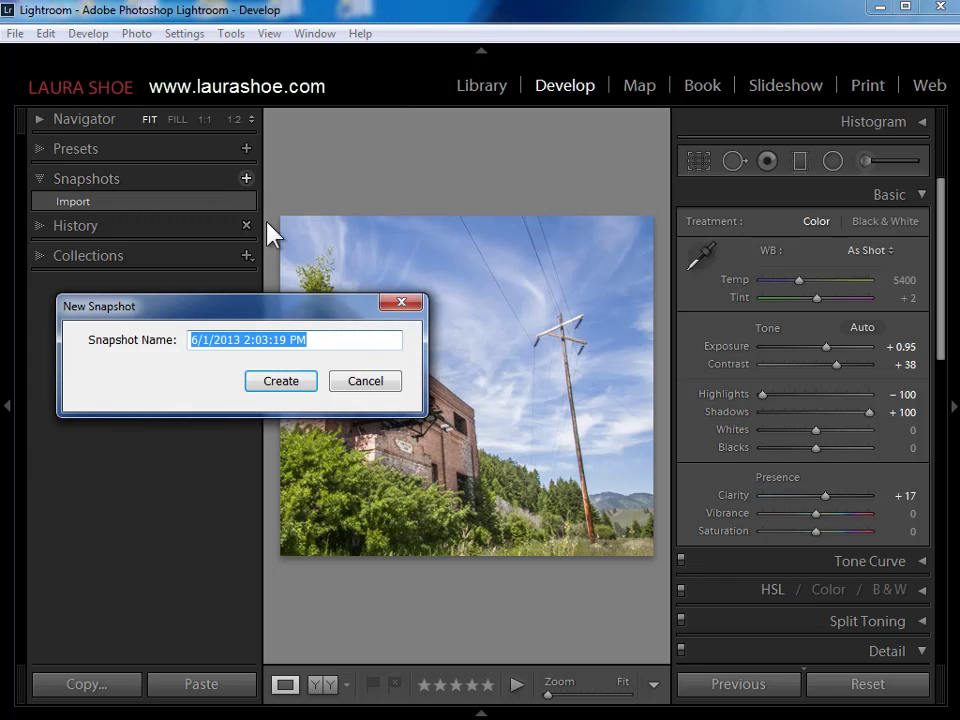
pyautogui.write('color version')
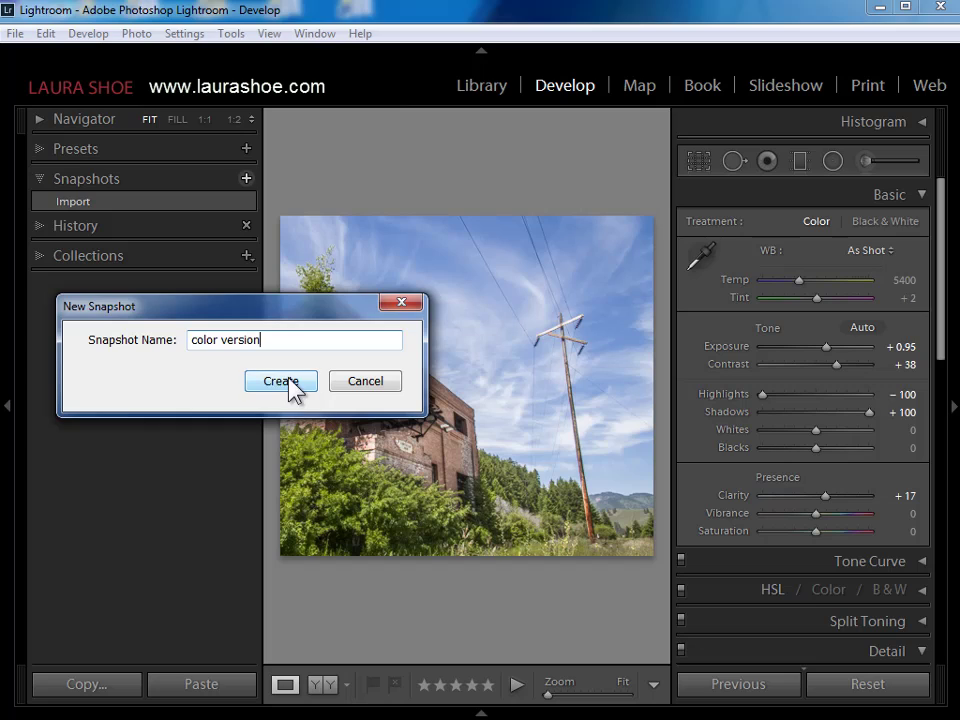
pyautogui.click(281, 382)
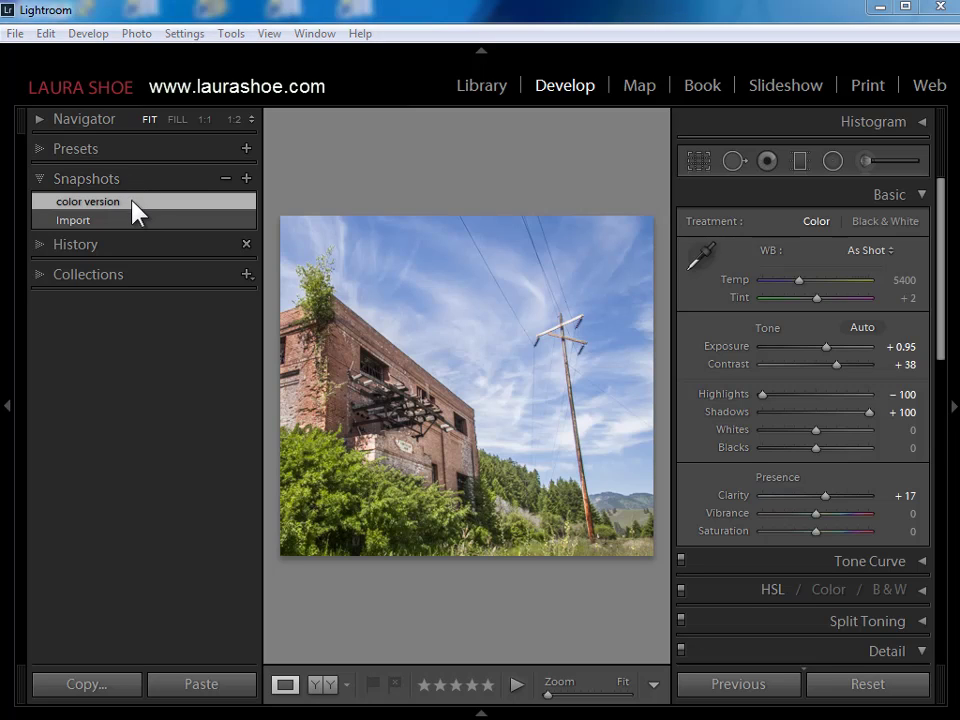
# Step: Convert the photo to Black & White and set Blue to −37 and Red to +18 in the Black & White Mix
pyautogui.click(877, 222)
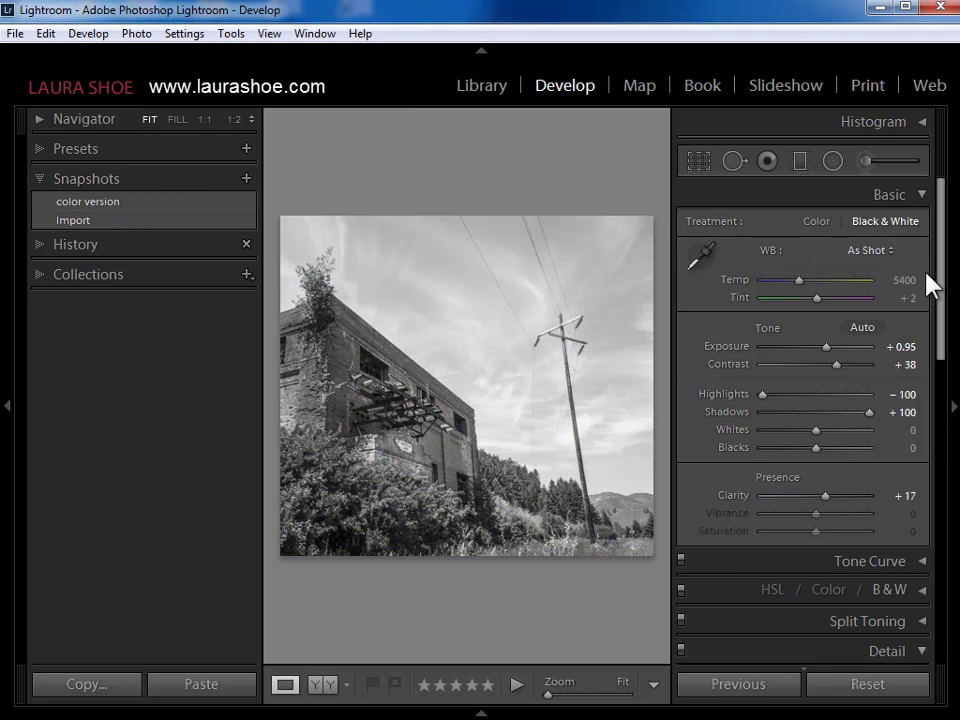
pyautogui.click(909, 597)
pyautogui.click(798, 596)
pyautogui.moveTo(812, 504); pyautogui.dragTo(829, 504)
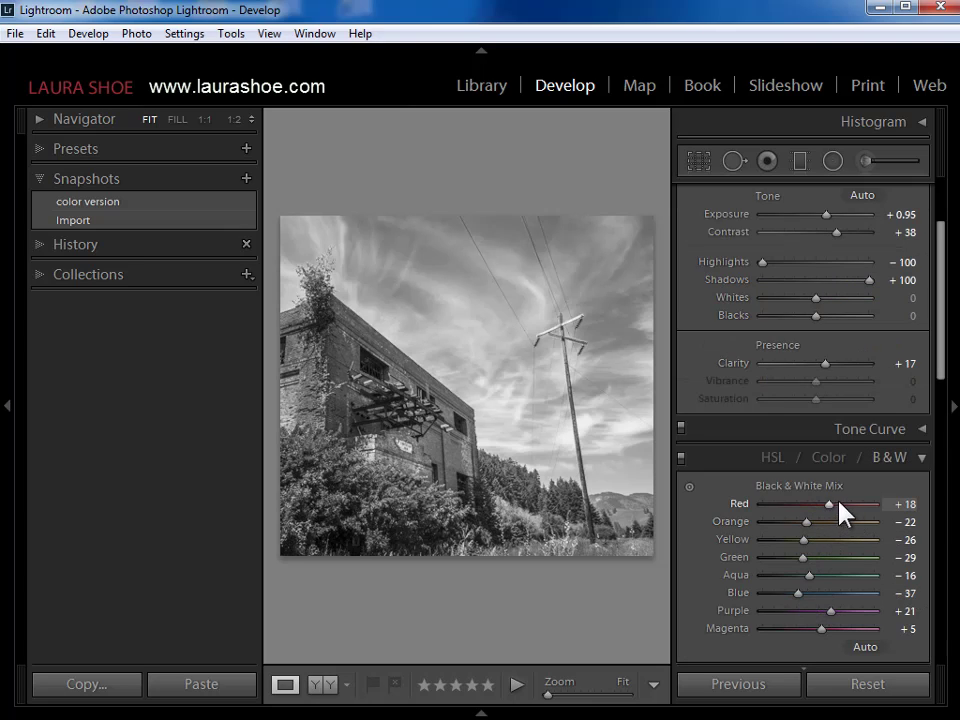
# Step: Apply a yellow split tone to the highlights with hue 52 and saturation 41
pyautogui.scroll(-4, 872, 542)
pyautogui.click(917, 463)
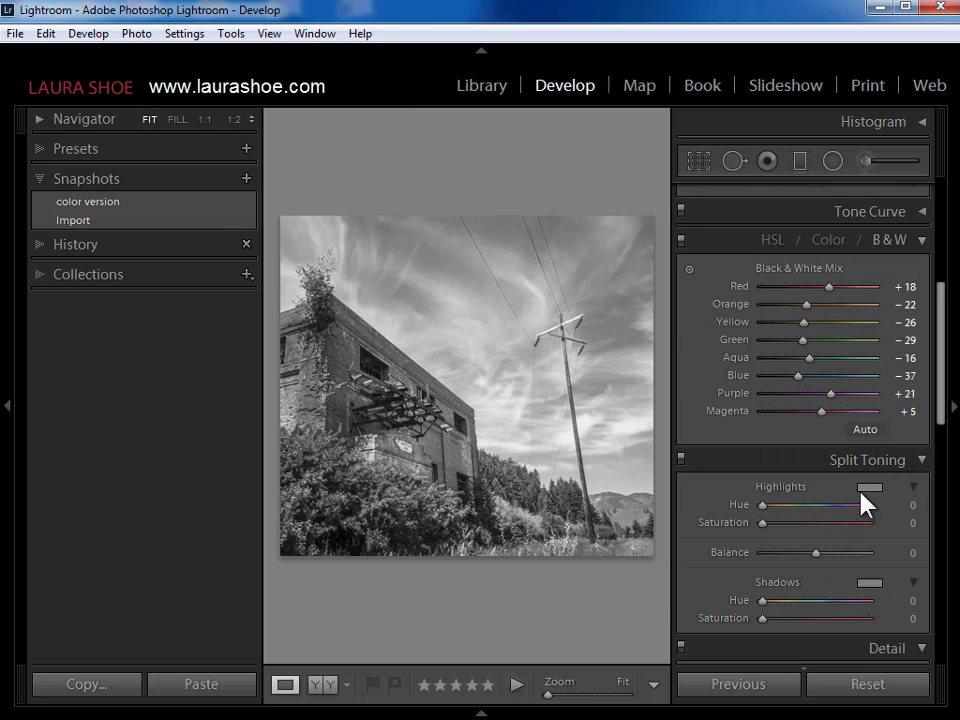
pyautogui.click(866, 488)
pyautogui.click(699, 462)
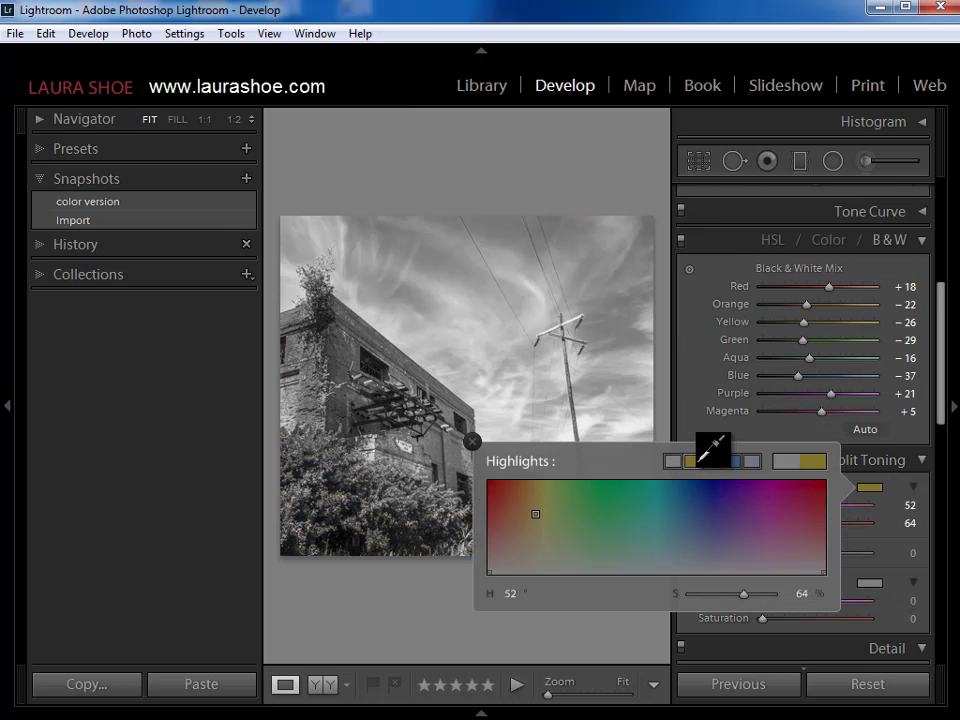
pyautogui.click(473, 442)
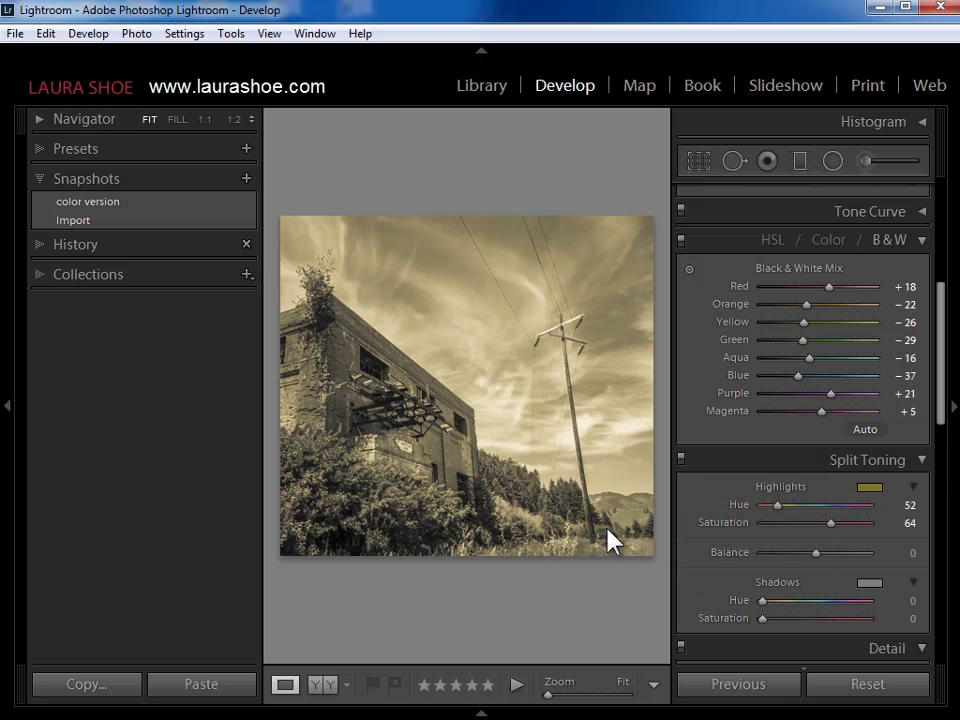
pyautogui.moveTo(832, 530); pyautogui.dragTo(810, 538)
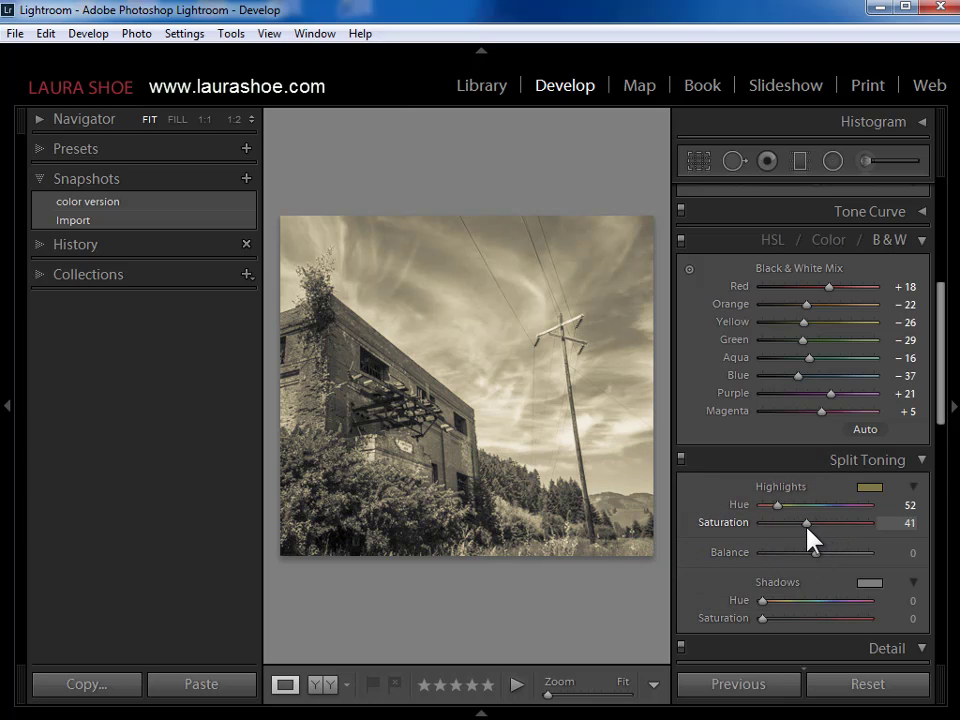
# Step: Save the toned black-and-white edit as a snapshot named "black and white"
pyautogui.click(247, 179)
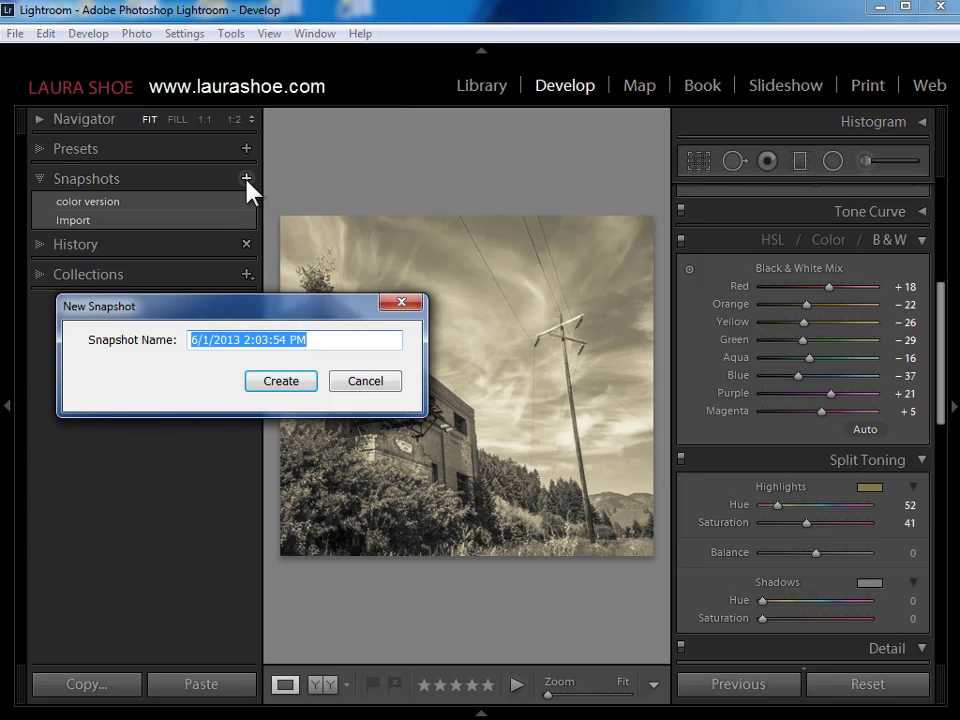
pyautogui.write('black a')
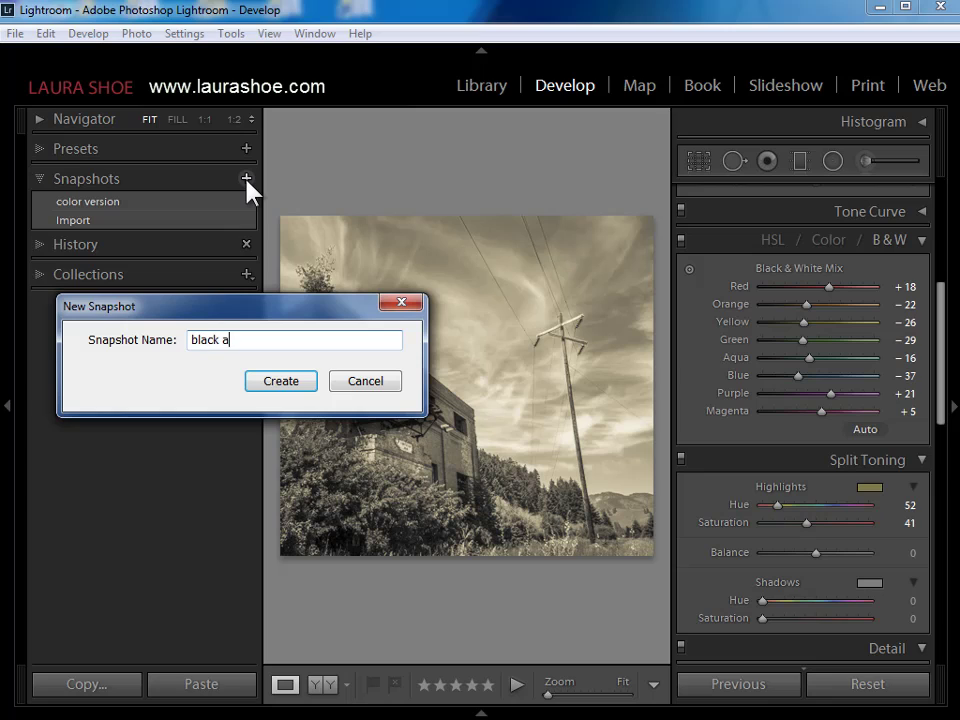
pyautogui.write('nd white')
pyautogui.press('Return')
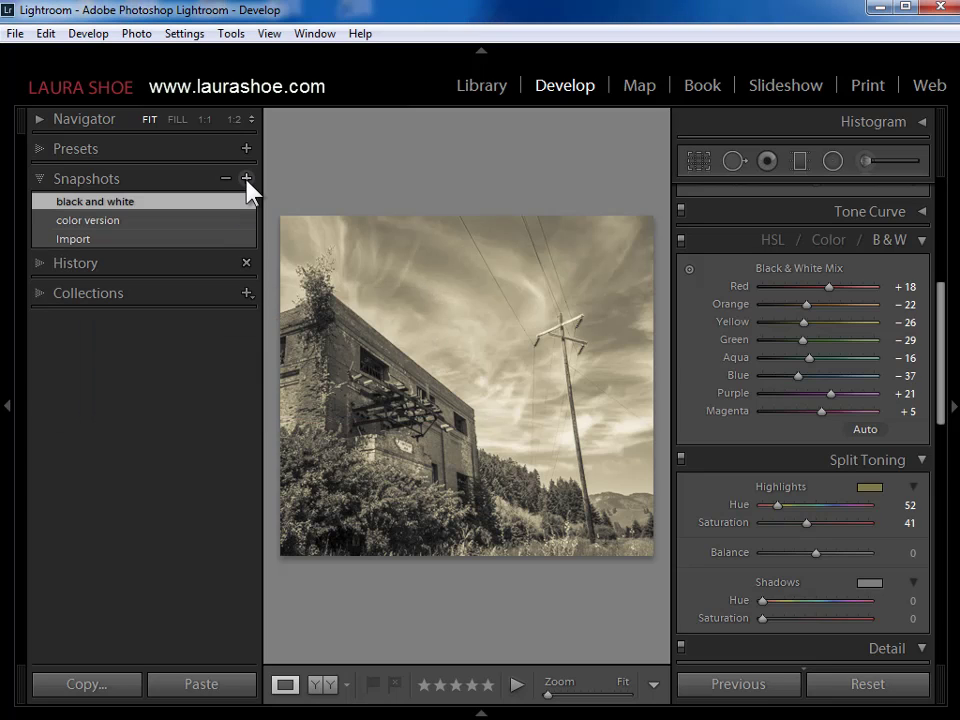
# Step: Compare the photo's Import, "color version" and "black and white" snapshots by applying each in turn
pyautogui.click(104, 249)
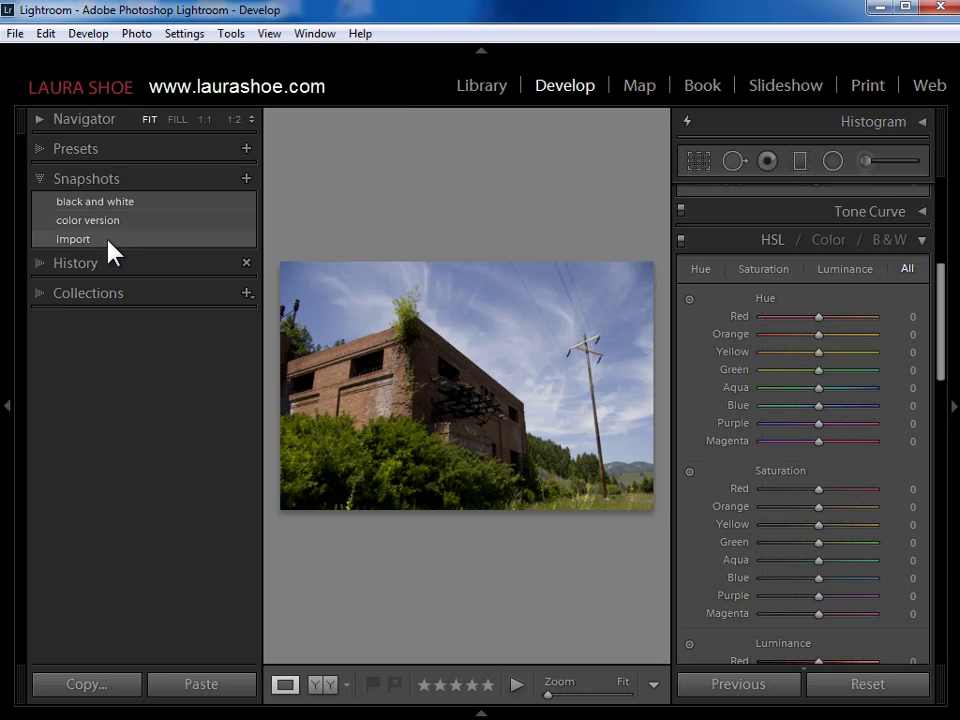
pyautogui.click(104, 221)
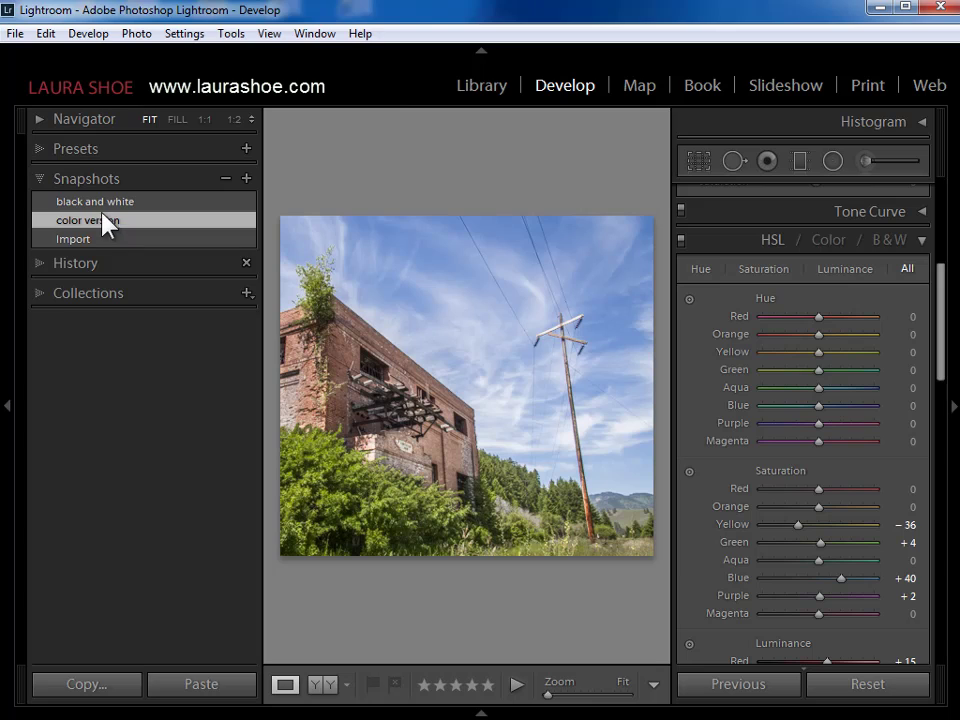
pyautogui.click(103, 204)
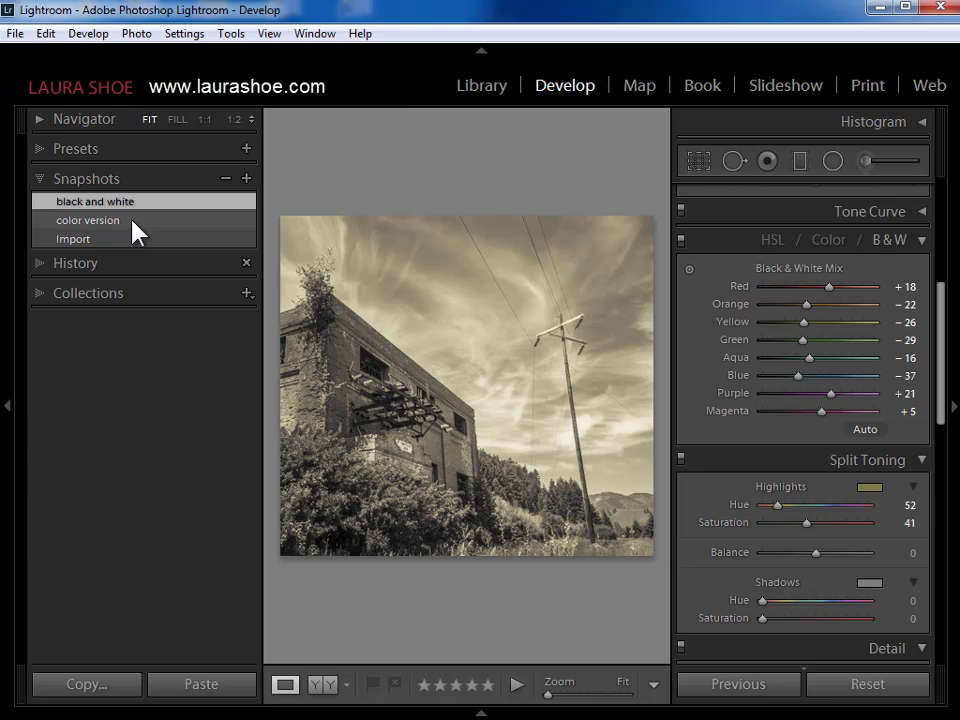
# Step: Apply the "color version" snapshot, set Saturation to −9, and update that snapshot with the current settings
pyautogui.click(136, 229)
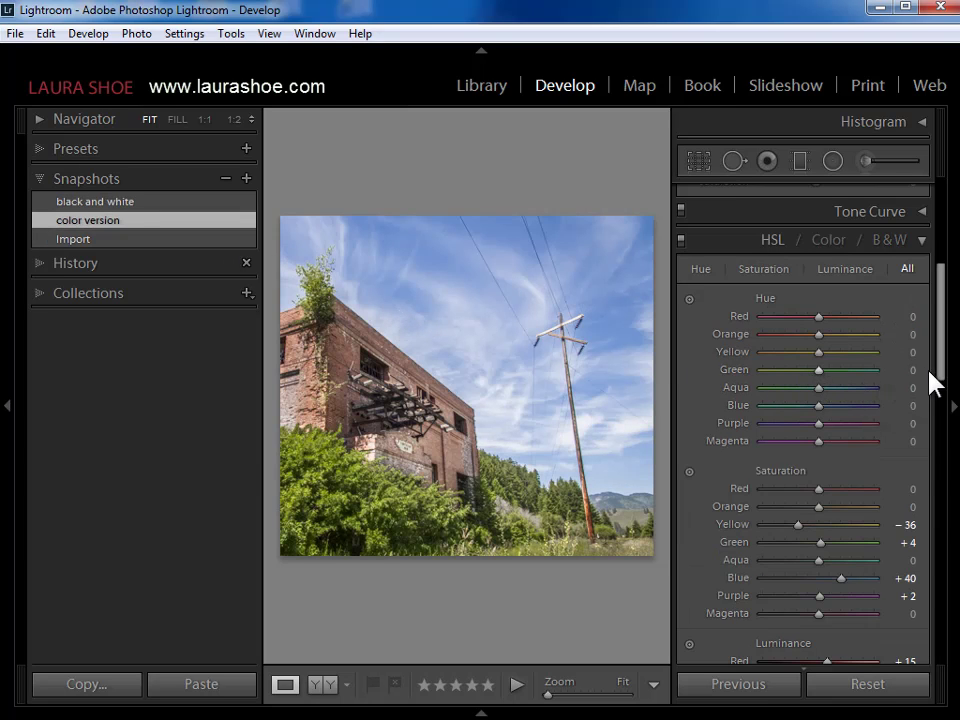
pyautogui.moveTo(945, 381); pyautogui.dragTo(940, 297)
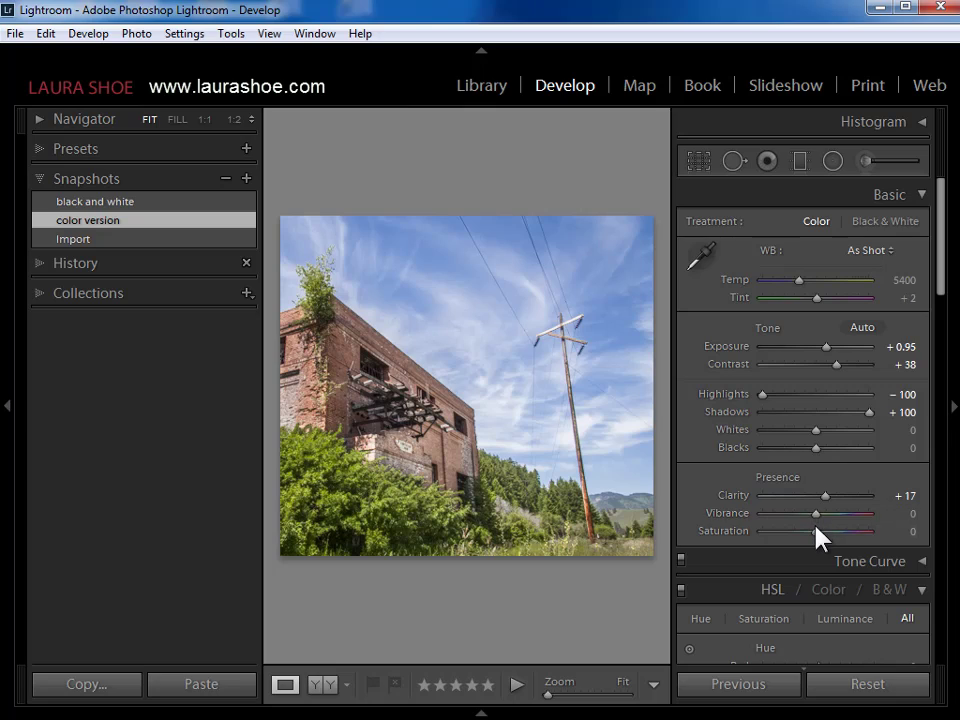
pyautogui.moveTo(814, 528); pyautogui.dragTo(812, 530)
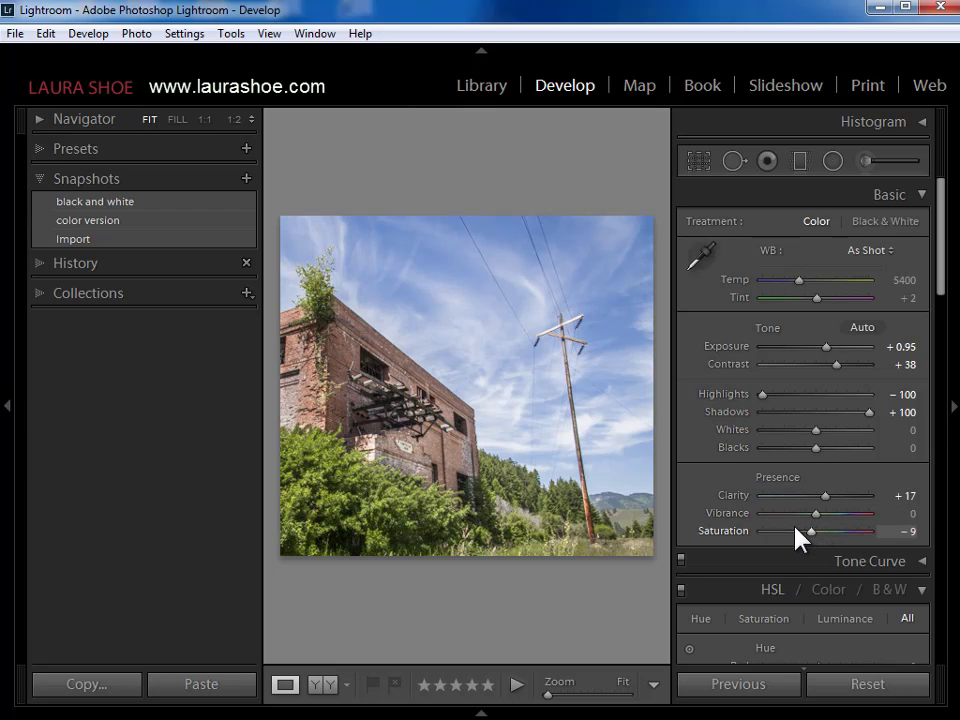
pyautogui.rightClick(110, 231)
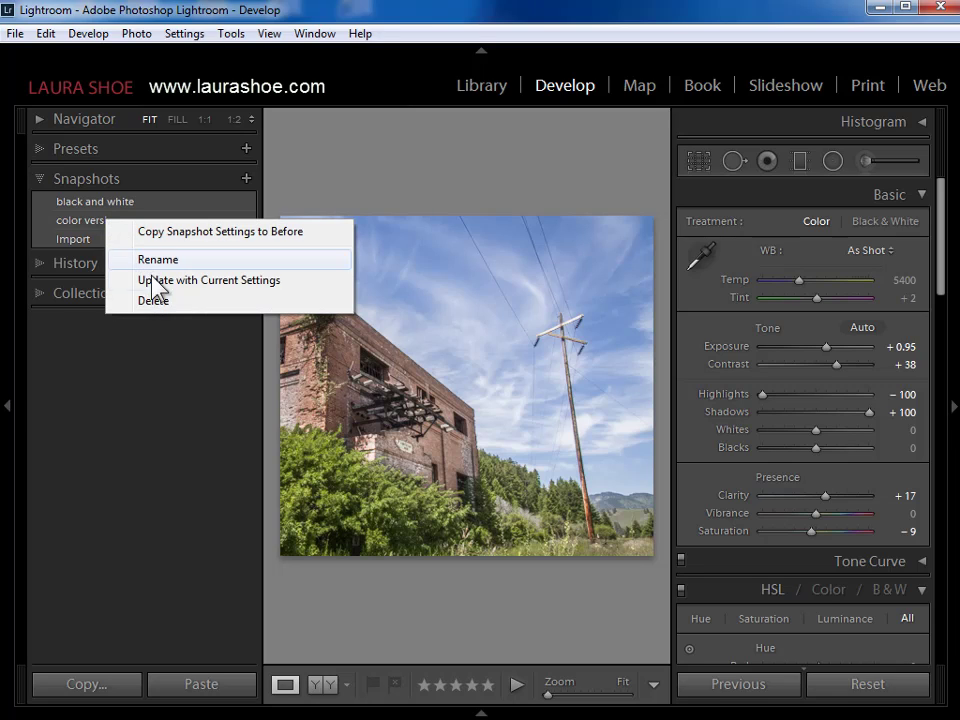
pyautogui.click(258, 282)
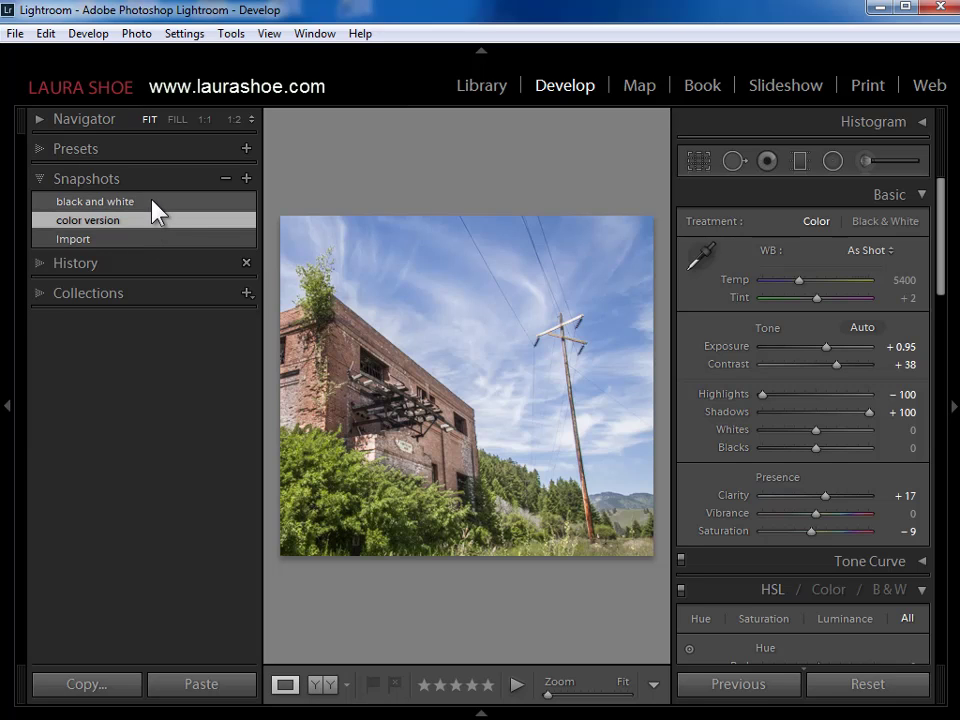
# Step: Check the "black and white" and updated "color version" snapshots, and look at how they are recorded in the edit history
pyautogui.click(150, 202)
pyautogui.click(156, 216)
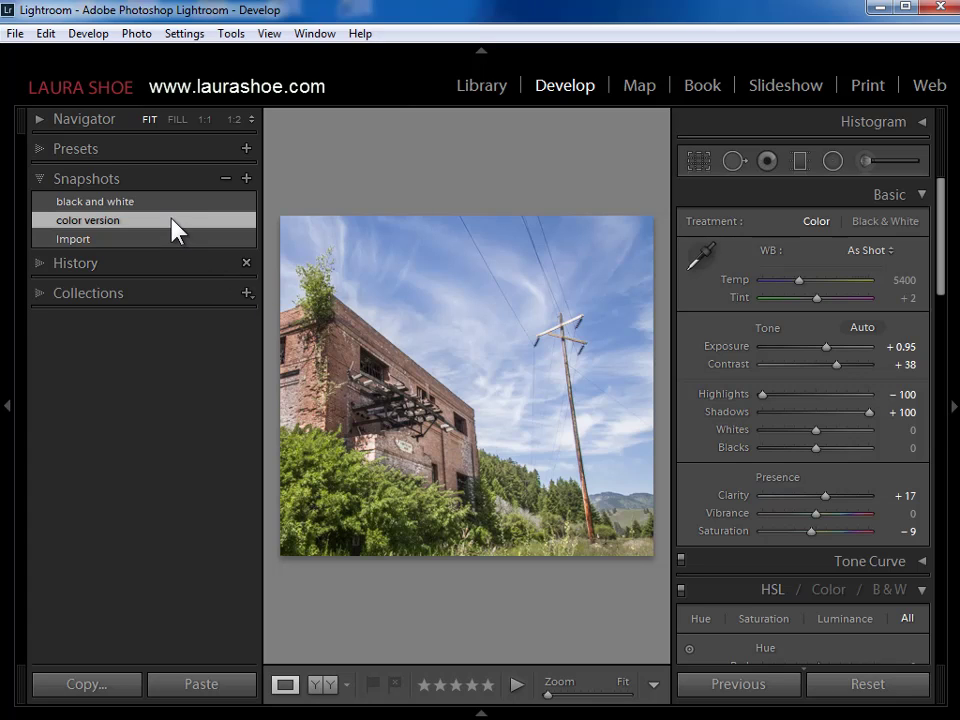
pyautogui.click(47, 265)
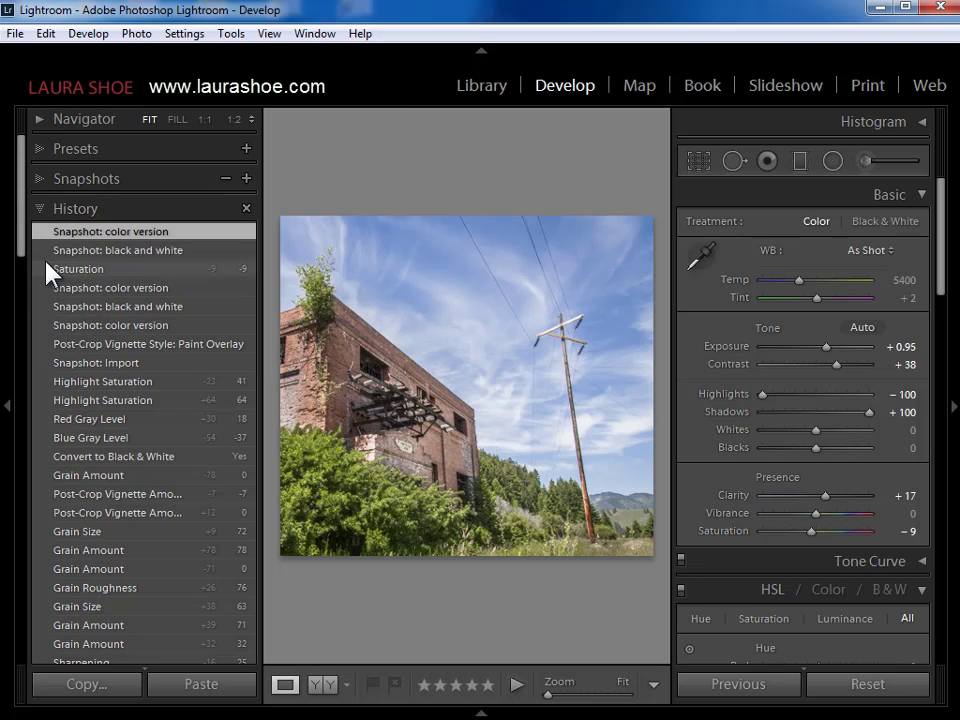
pyautogui.click(47, 183)
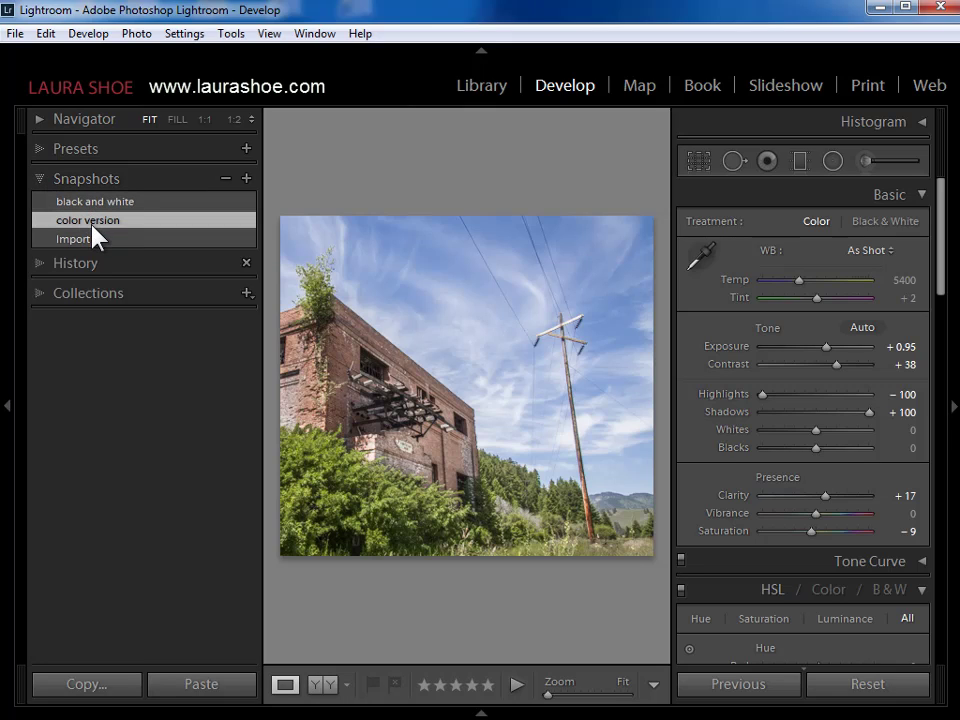
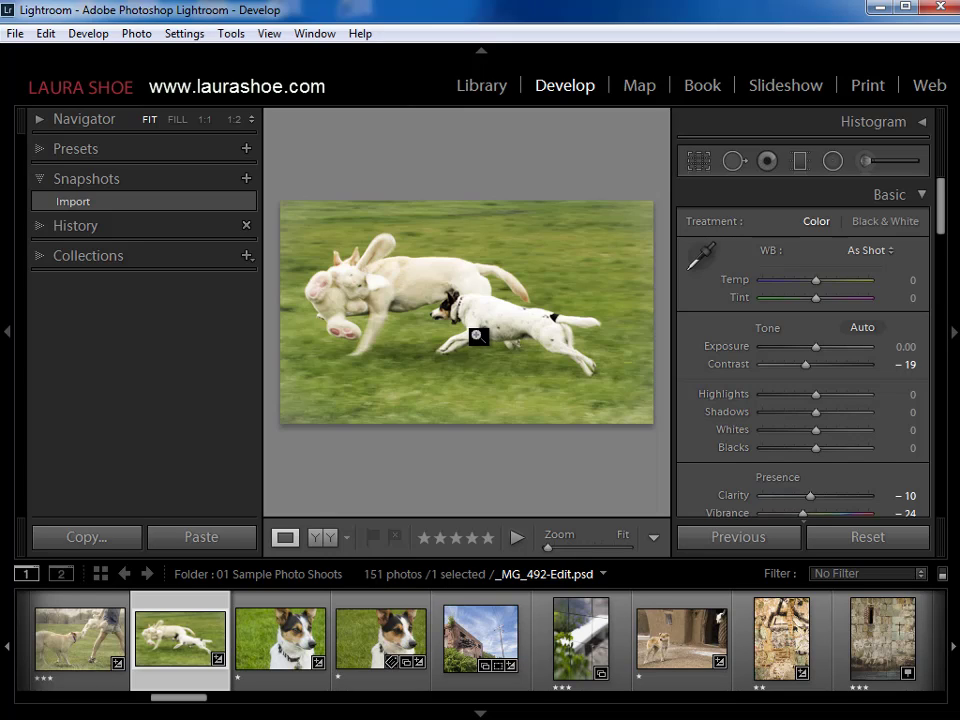
# Step: Hide the filmstrip and crop the running dogs photo to a 5 x 7 aspect ratio, keeping both dogs in the frame
pyautogui.click(495, 716)
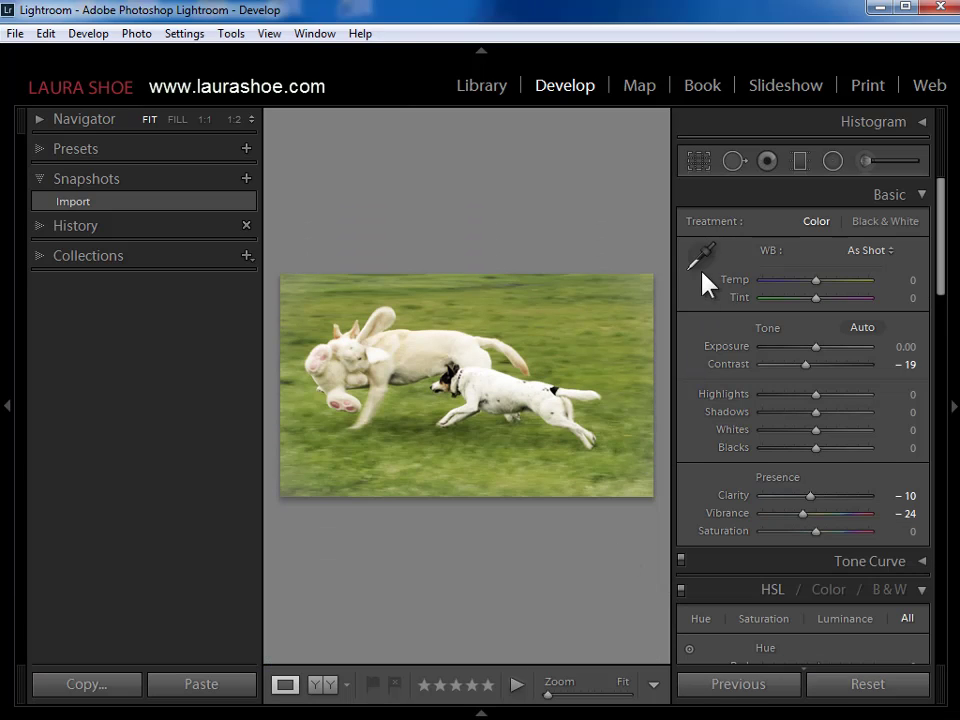
pyautogui.click(700, 168)
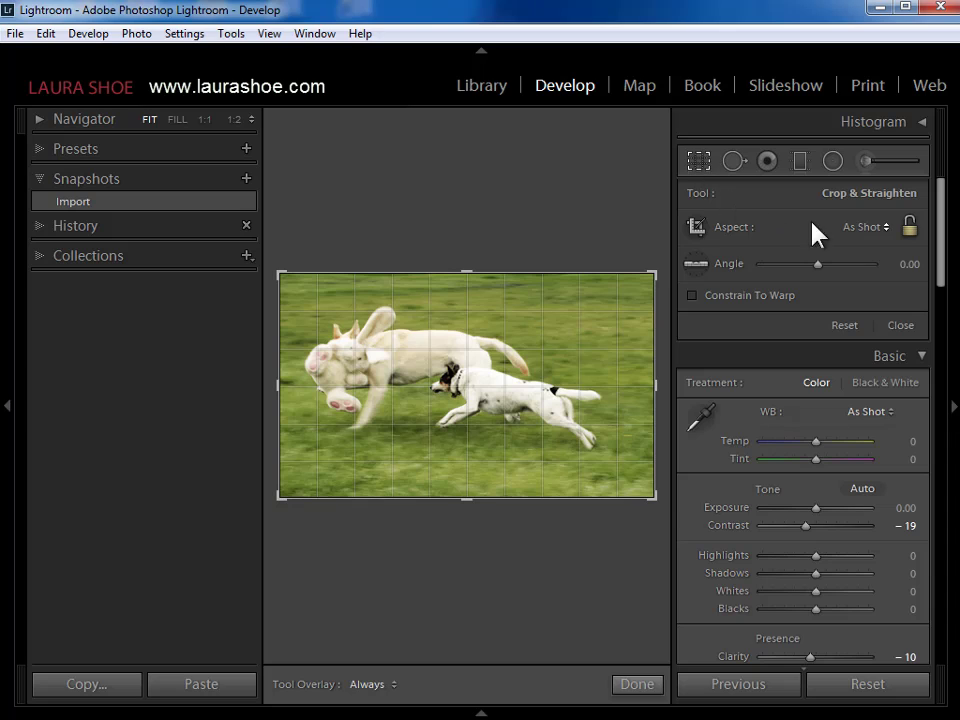
pyautogui.click(864, 227)
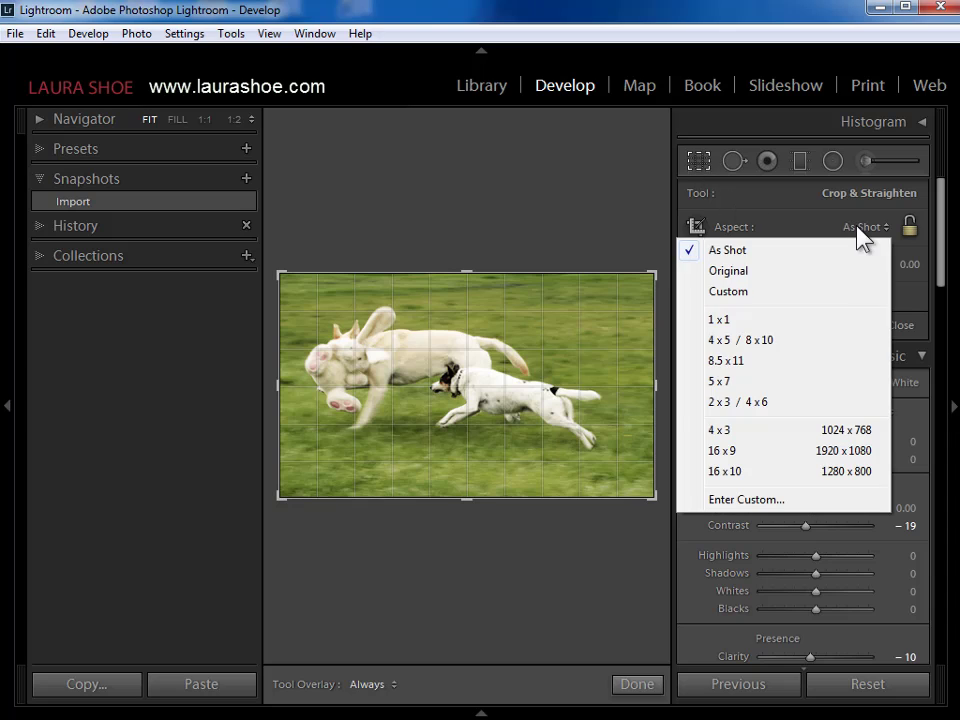
pyautogui.click(800, 383)
pyautogui.moveTo(538, 374); pyautogui.dragTo(559, 374)
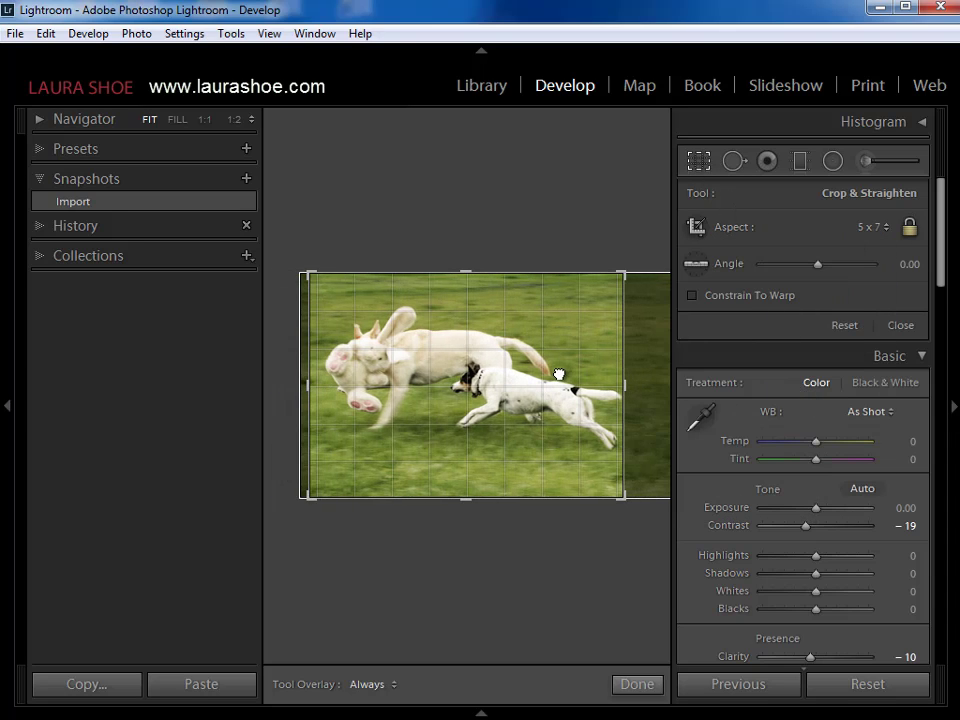
pyautogui.click(699, 162)
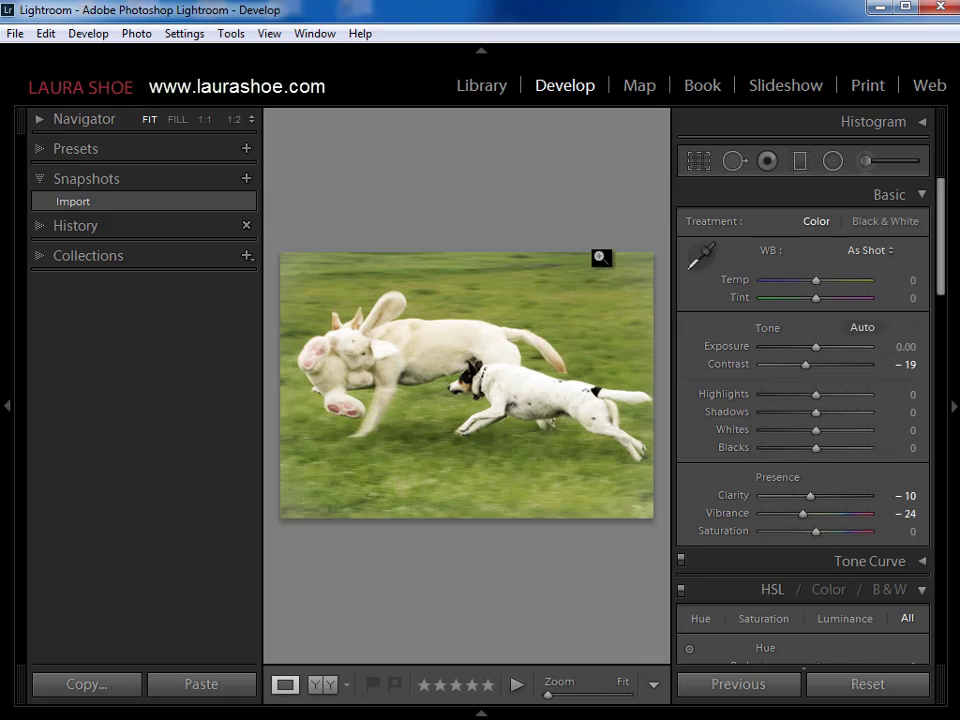
# Step: Create a virtual copy of the cropped dogs photo and show the filmstrip
pyautogui.rightClick(476, 332)
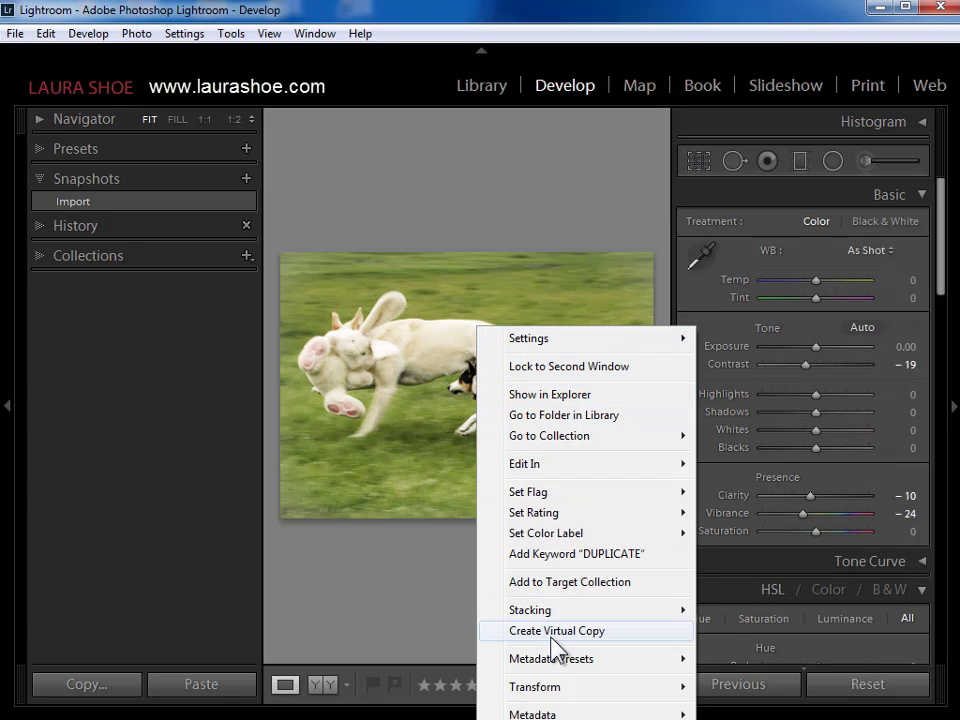
pyautogui.click(505, 631)
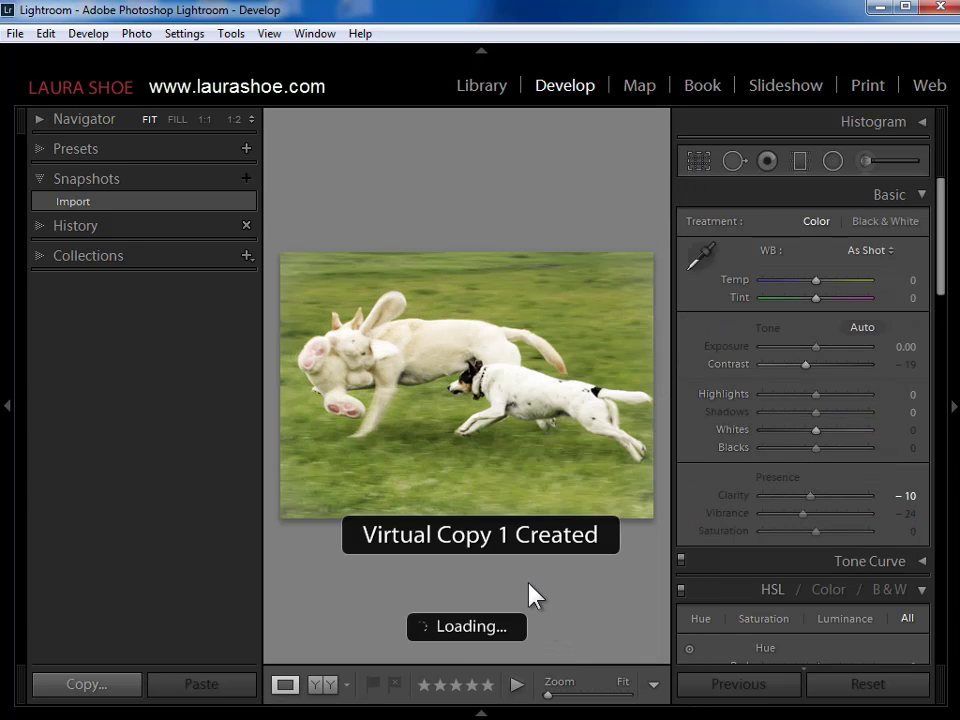
pyautogui.click(481, 712)
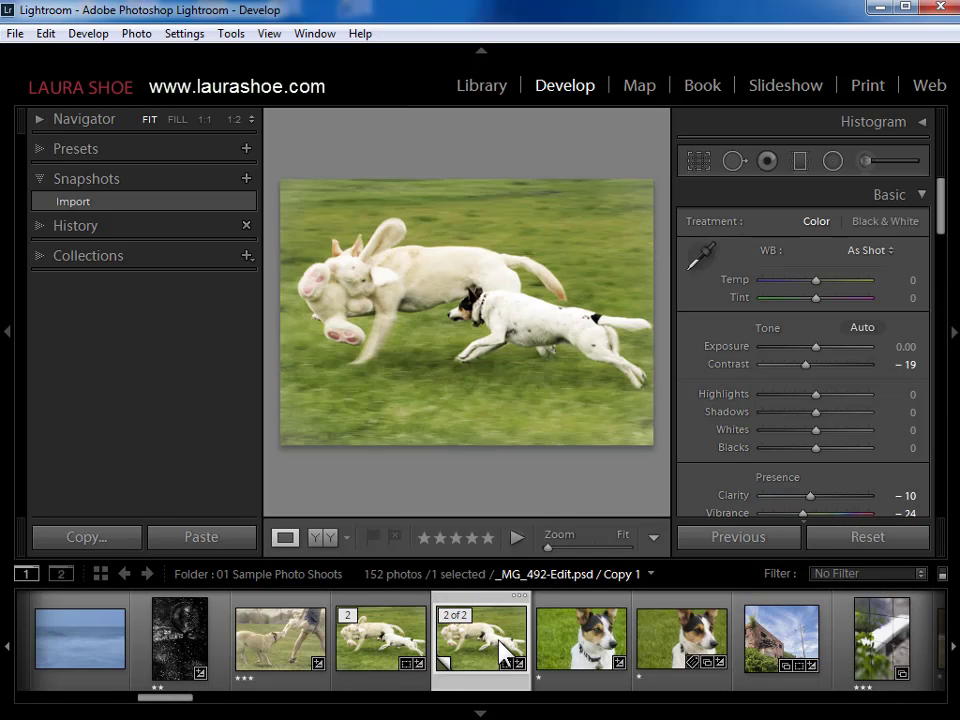
# Step: Crop the virtual copy to a 4 x 5 / 8 x 10 aspect ratio and reposition the photo within the crop
pyautogui.click(698, 165)
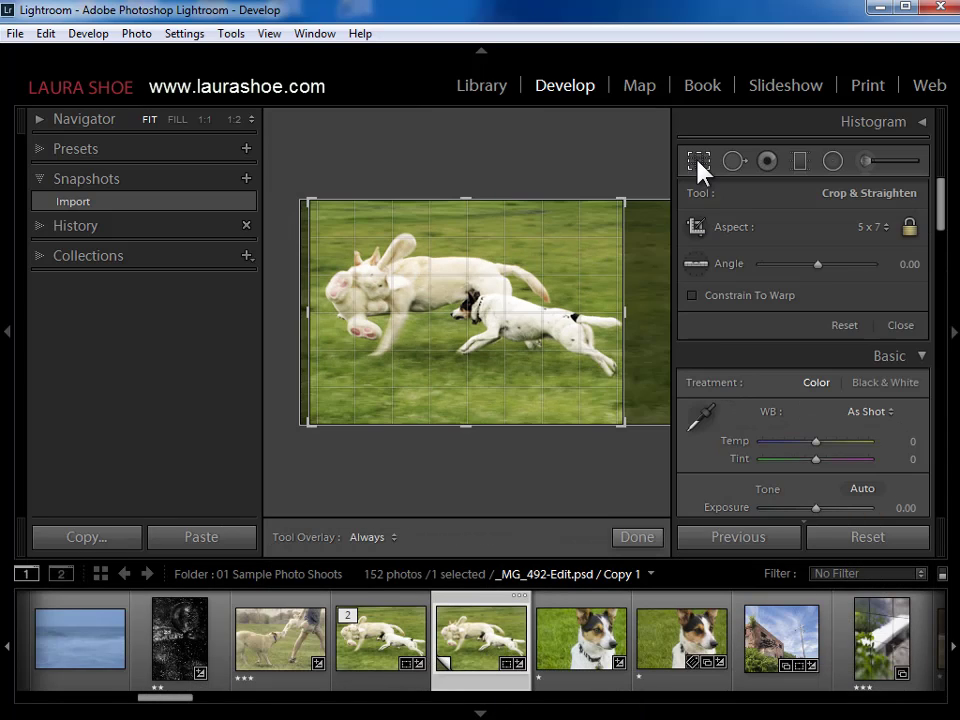
pyautogui.click(872, 227)
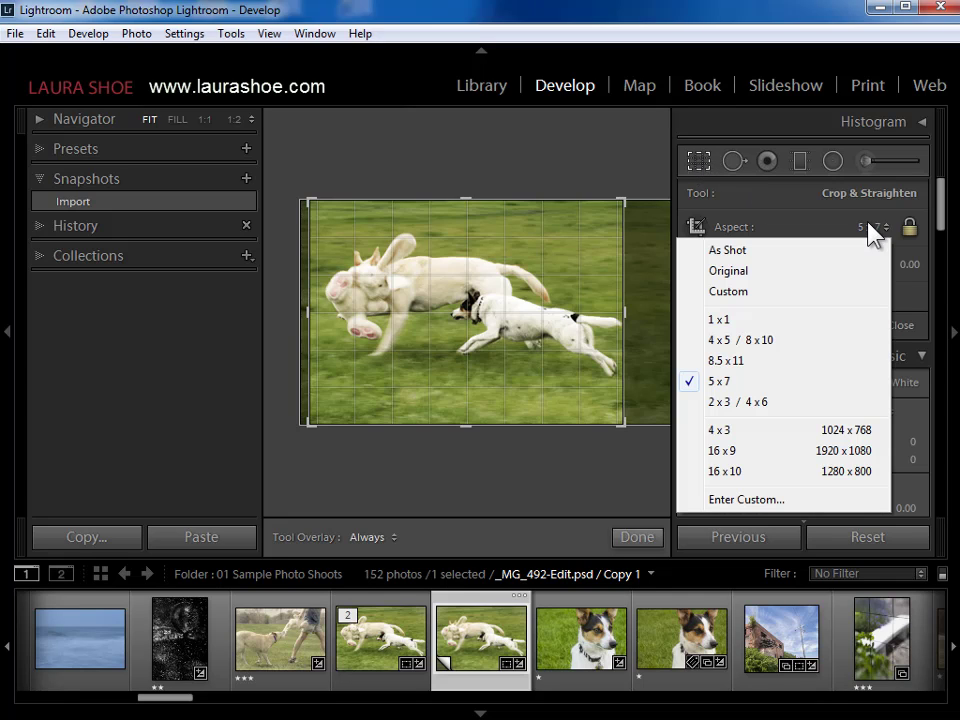
pyautogui.click(802, 343)
pyautogui.moveTo(596, 345); pyautogui.dragTo(579, 319)
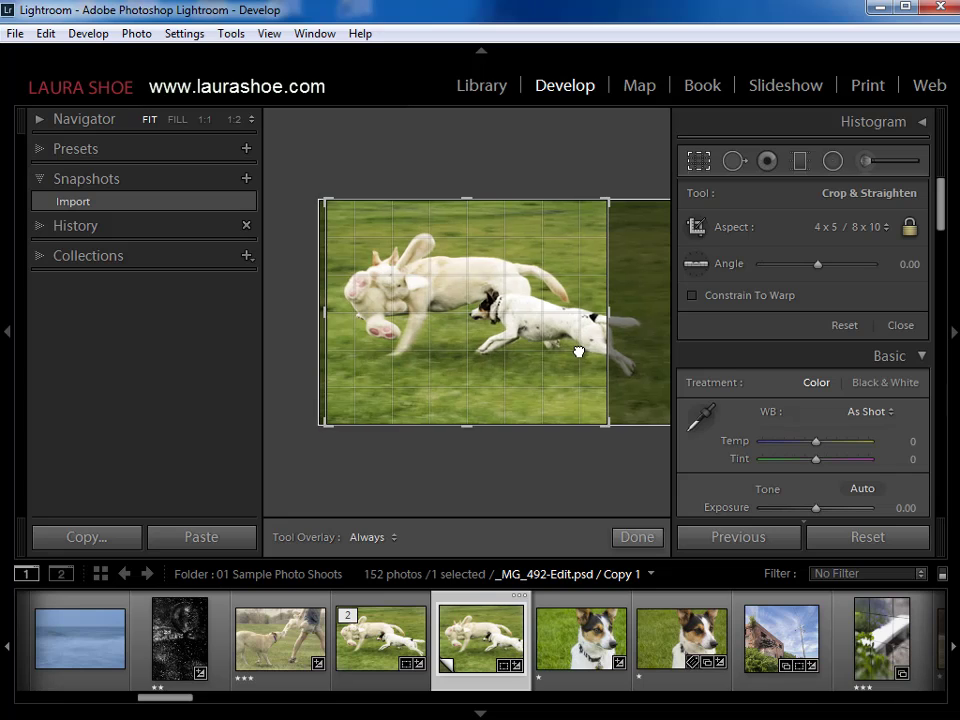
pyautogui.click(699, 160)
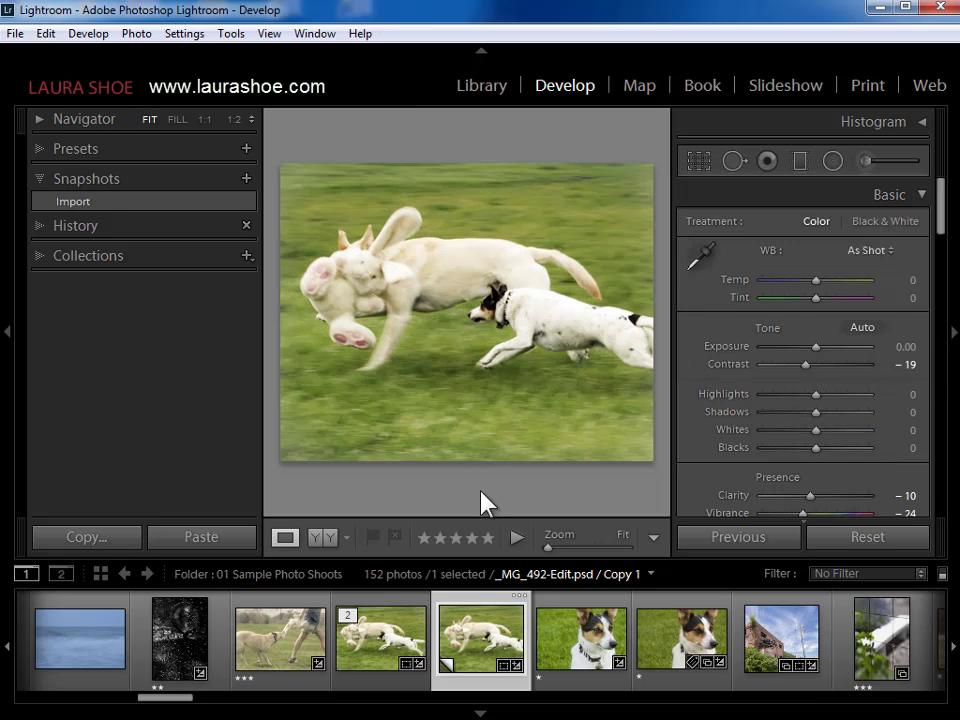
# Step: Compare the 5 x 7 original and the 4 x 5 virtual copy of the dogs photo in the filmstrip
pyautogui.click(447, 645)
pyautogui.keyDown('ctrl'); pyautogui.click(422, 617); pyautogui.keyUp('ctrl')
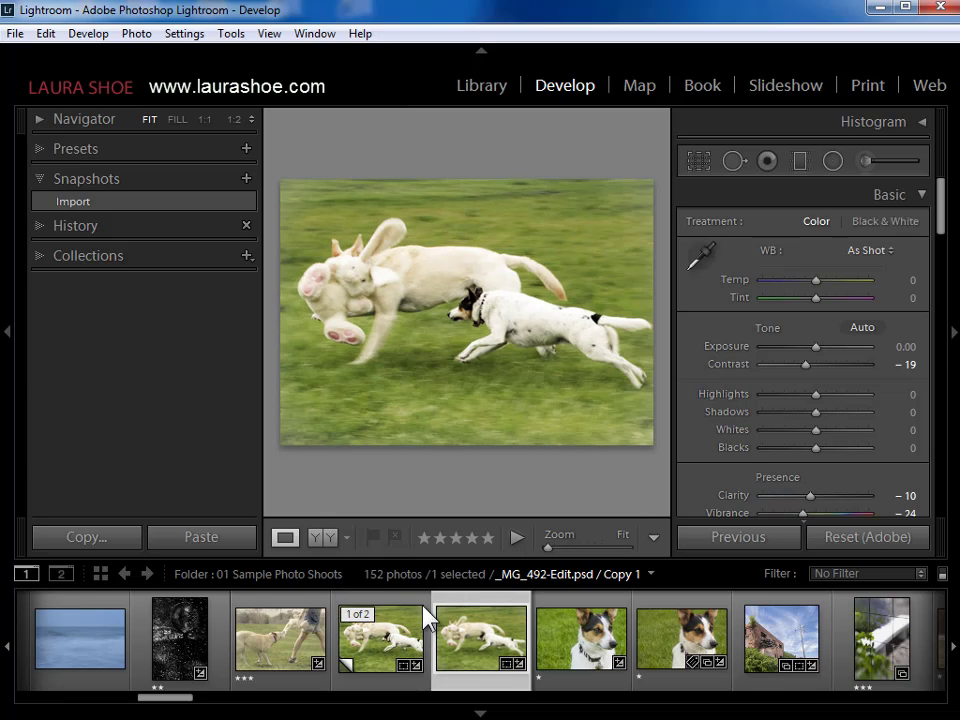
pyautogui.click(459, 630)
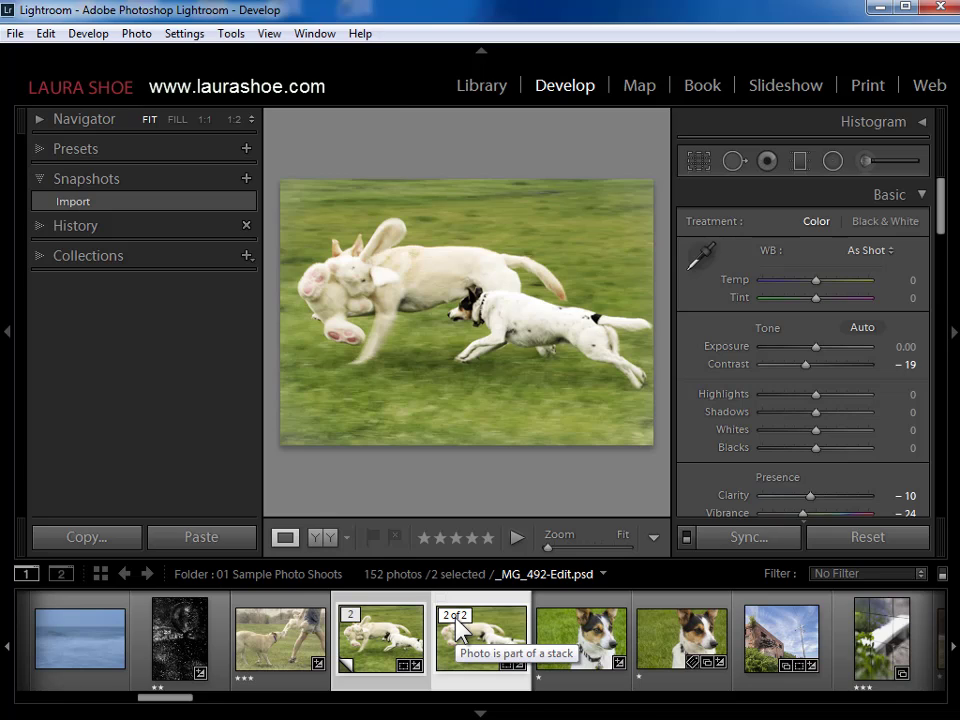
pyautogui.click(459, 622)
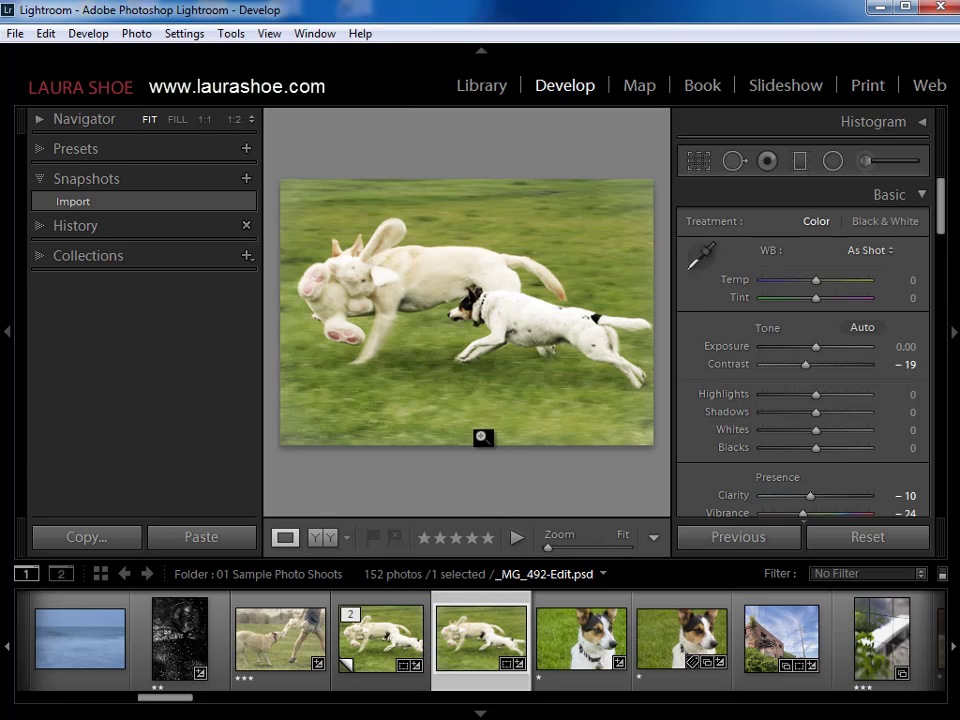
# Step: Open shoe-example-6.CR2 and view its "color version" snapshot followed by its "black and white" snapshot
pyautogui.click(775, 636)
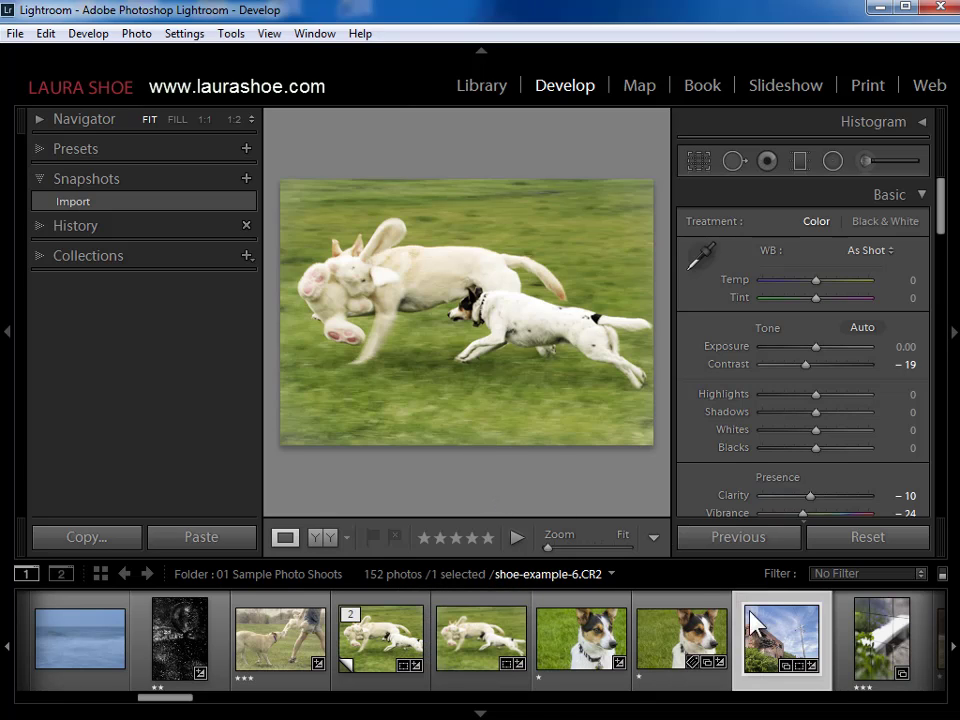
pyautogui.click(166, 218)
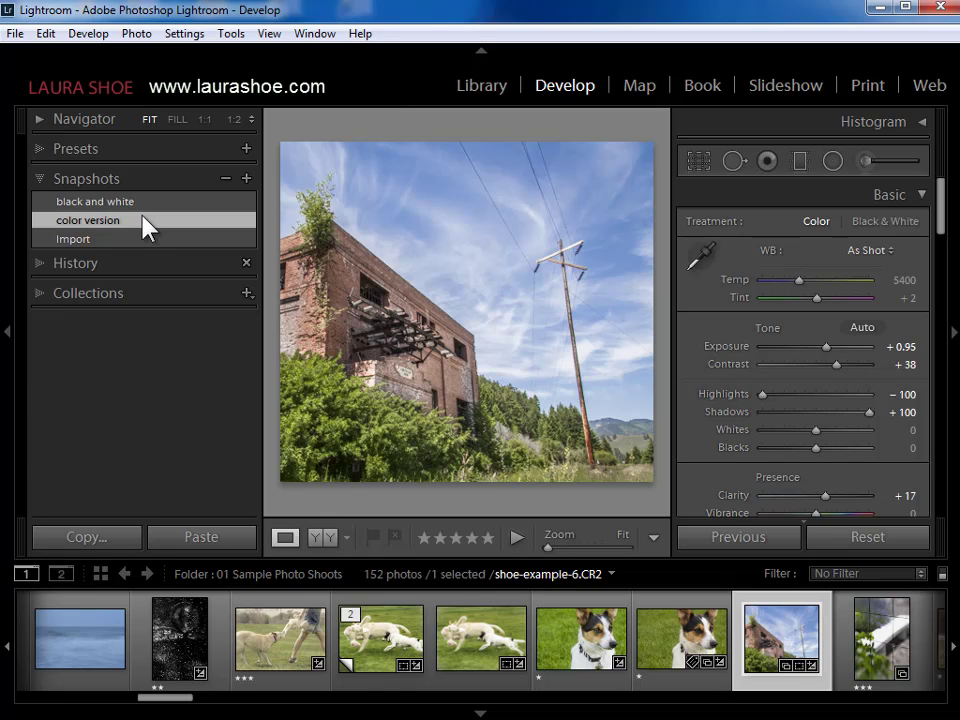
pyautogui.click(148, 203)
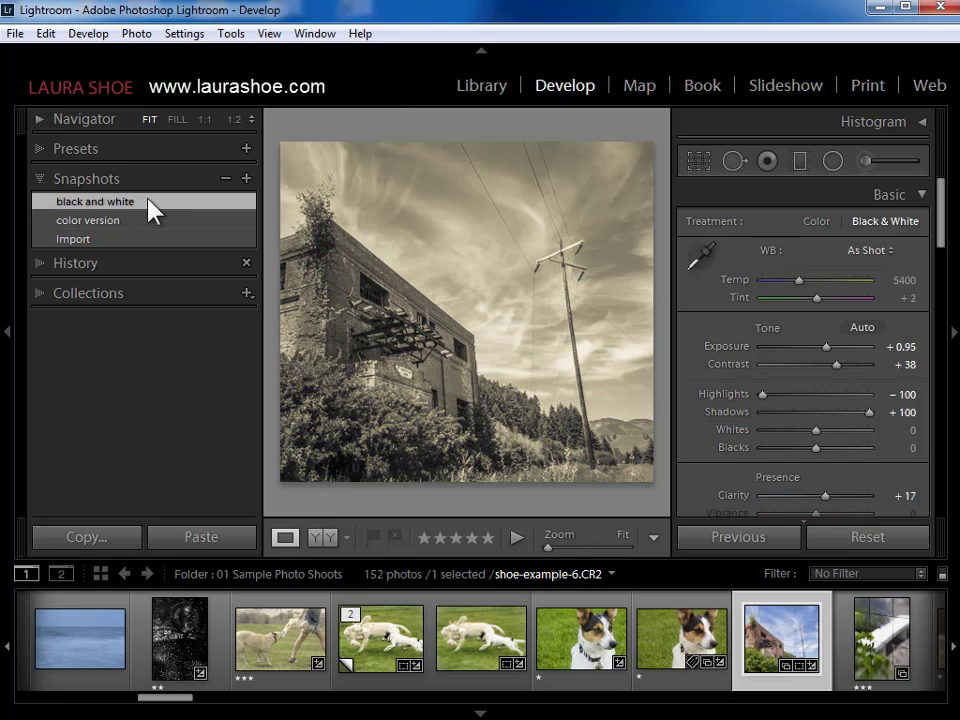